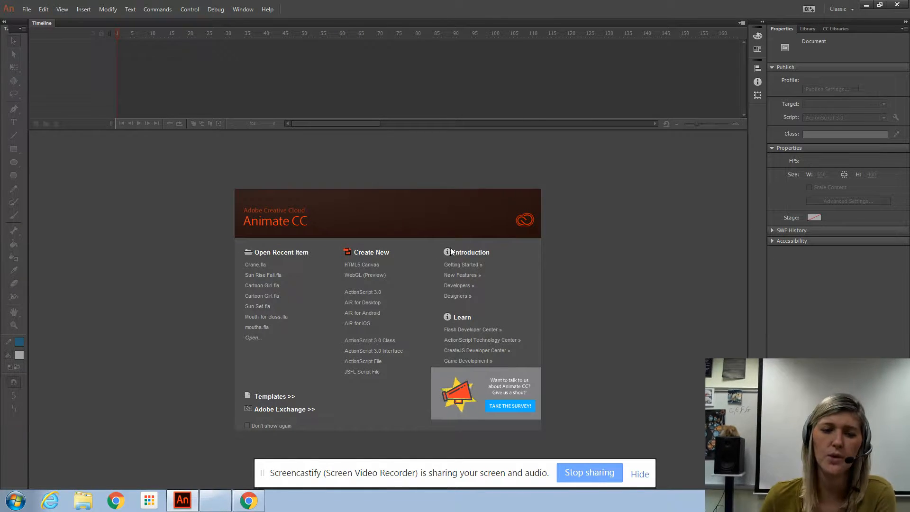
# - Create a new ActionScript 3.0 document and fit the stage to the window
pyautogui.click(366, 297)
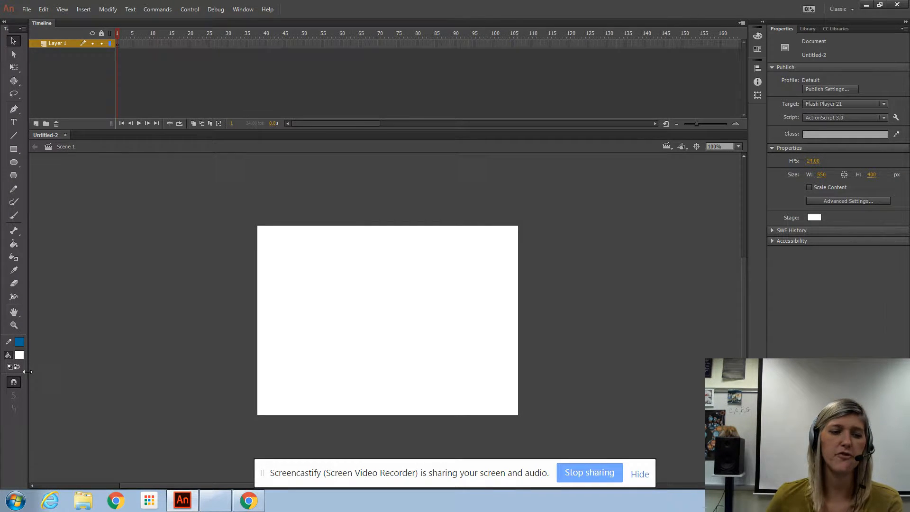
pyautogui.doubleClick(13, 313)
pyautogui.click(643, 478)
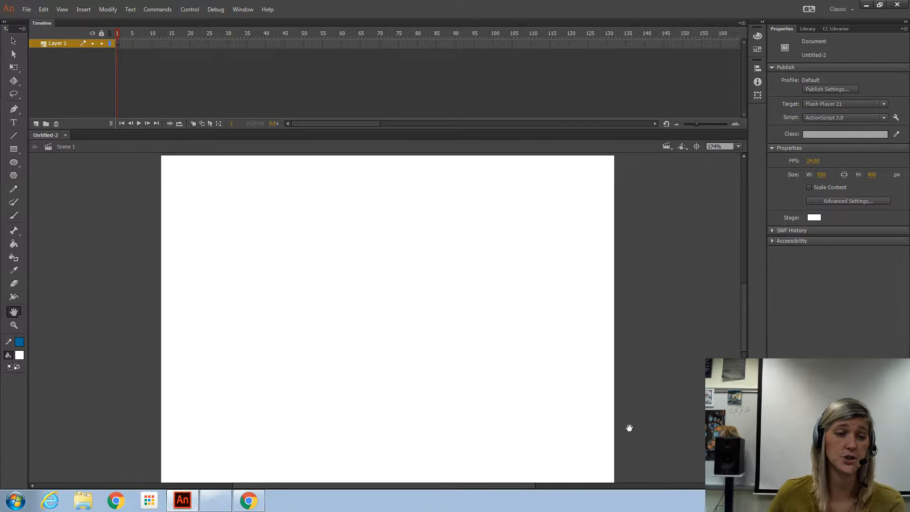
# - Rename the document's first layer as "Line"
pyautogui.doubleClick(54, 44)
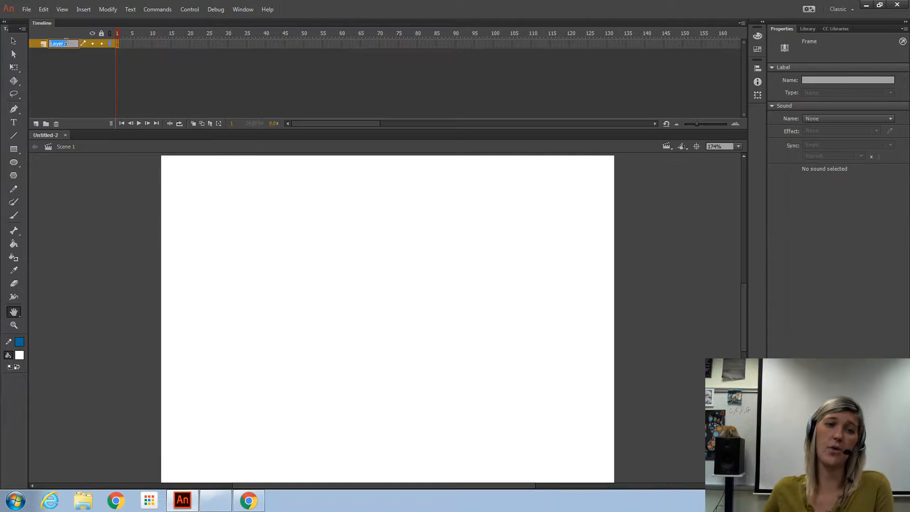
pyautogui.write('Line')
pyautogui.press('Return')
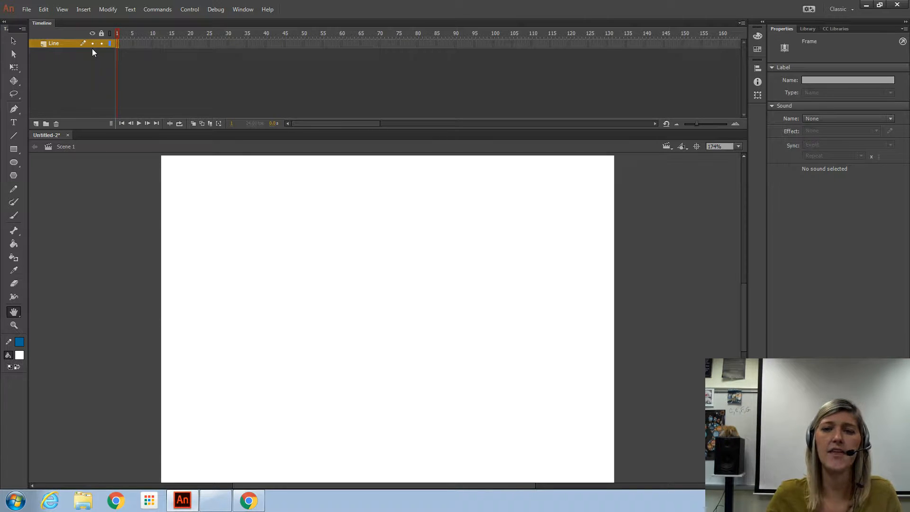
# - Add a new layer named "Background" and move it below the Line layer
pyautogui.click(36, 123)
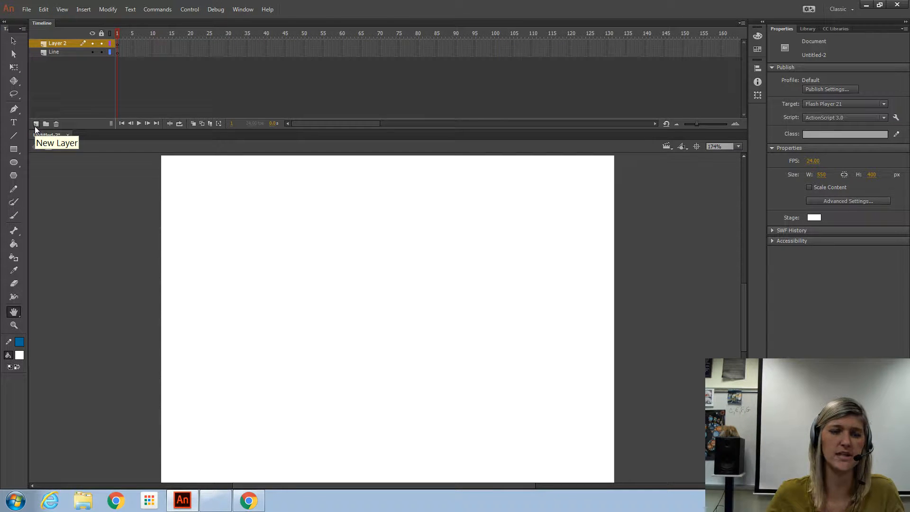
pyautogui.click(59, 45)
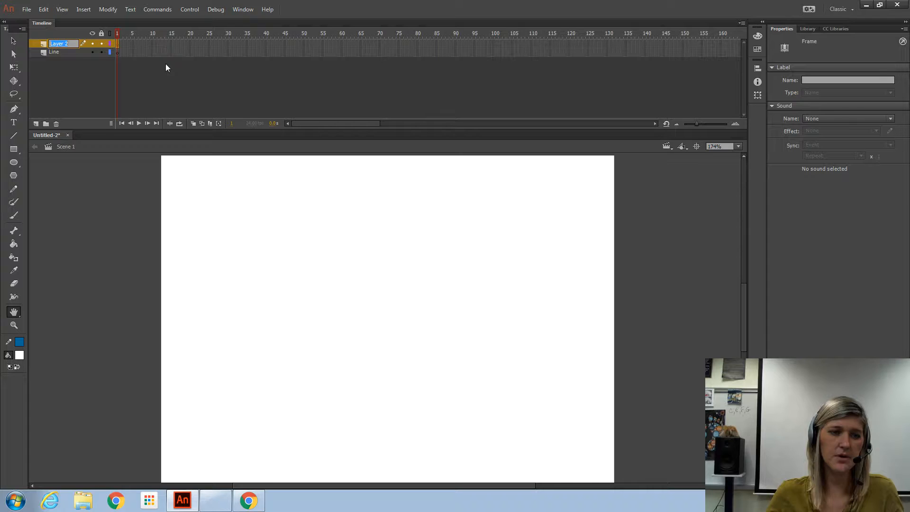
pyautogui.write('Bac')
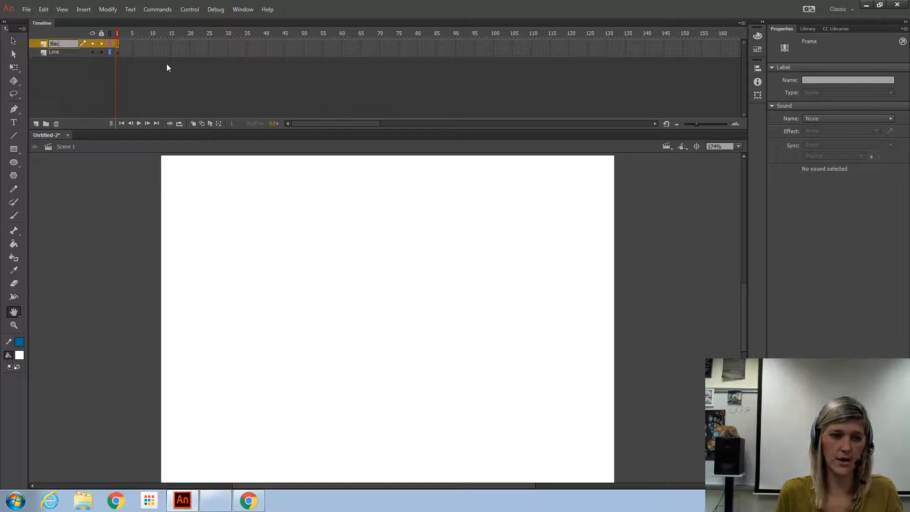
pyautogui.write('kground')
pyautogui.press('Return')
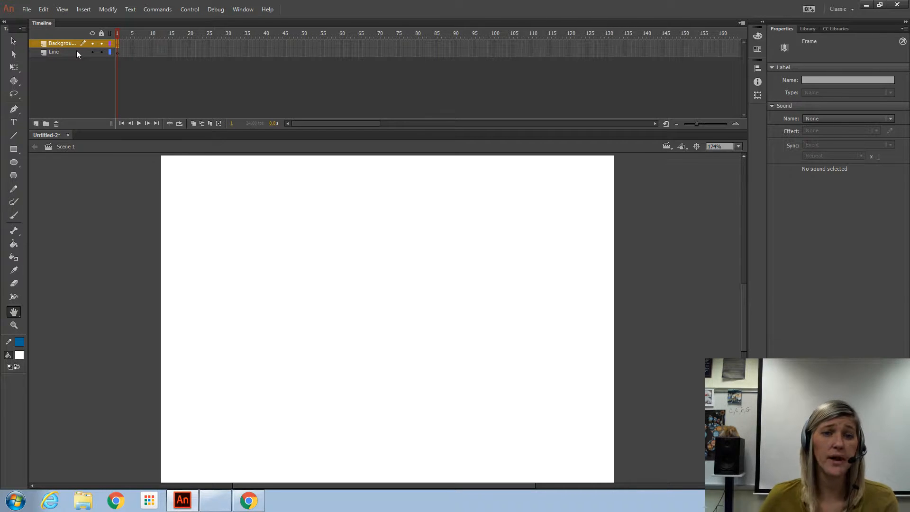
pyautogui.moveTo(66, 44); pyautogui.dragTo(68, 56)
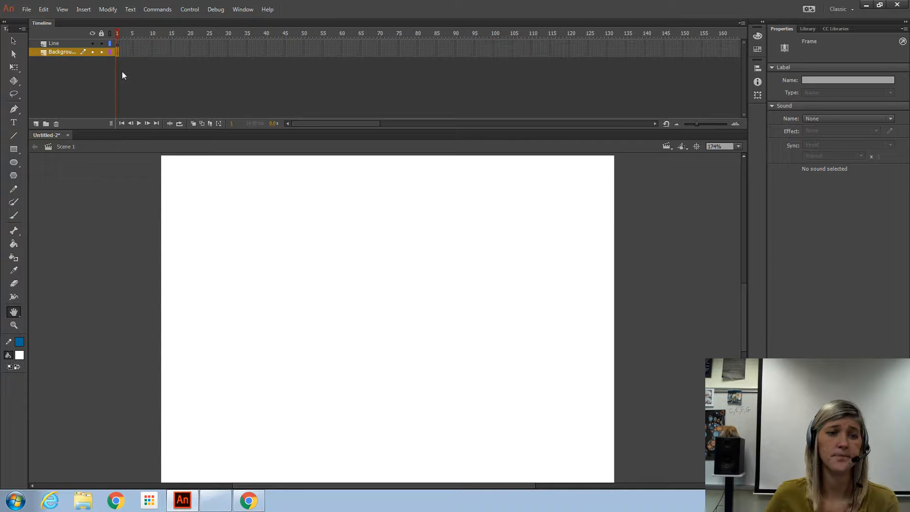
pyautogui.click(119, 44)
pyautogui.click(119, 52)
pyautogui.click(118, 44)
pyautogui.click(118, 53)
pyautogui.click(118, 44)
pyautogui.click(118, 52)
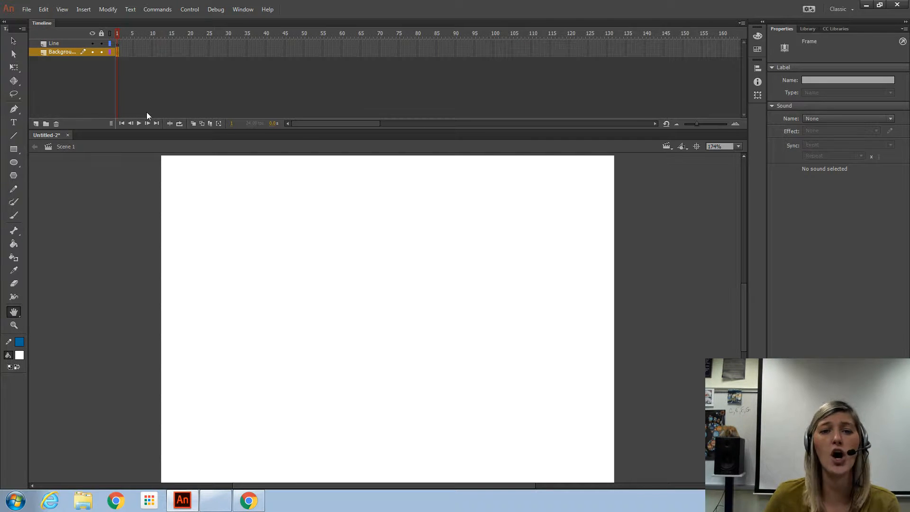
pyautogui.click(119, 35)
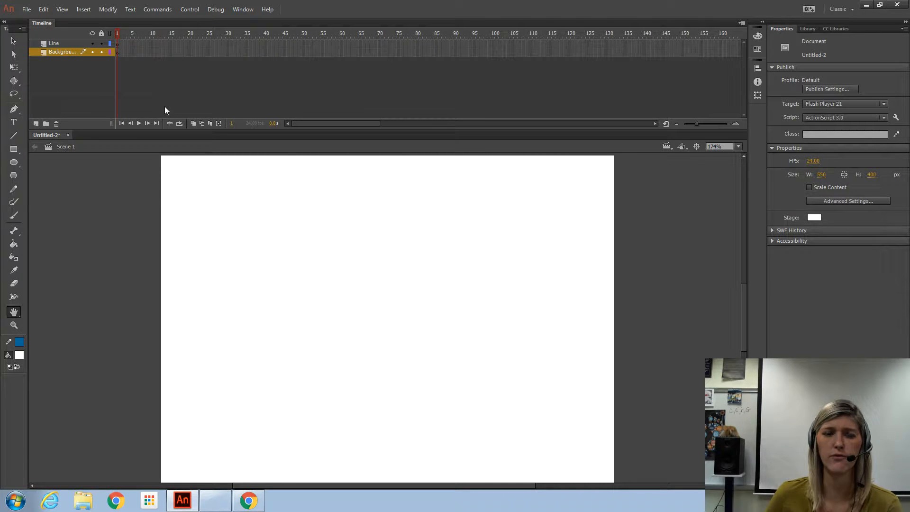
# - On the Background layer's first frame, draw a straight horizontal green line from the stage's left edge to near its middle
pyautogui.click(118, 52)
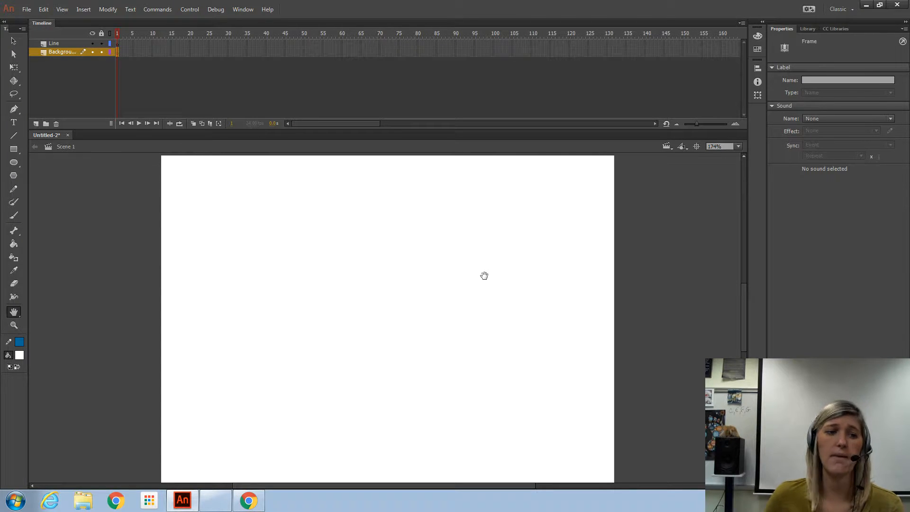
pyautogui.click(14, 136)
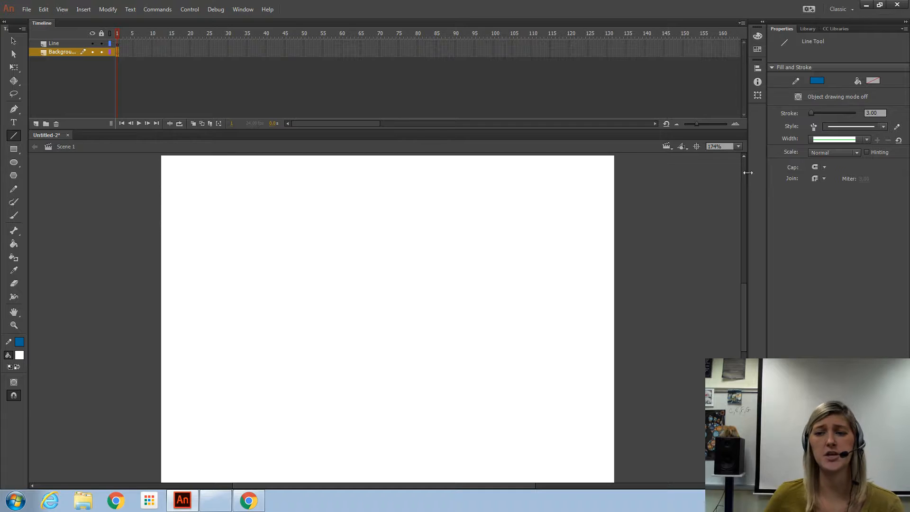
pyautogui.click(820, 82)
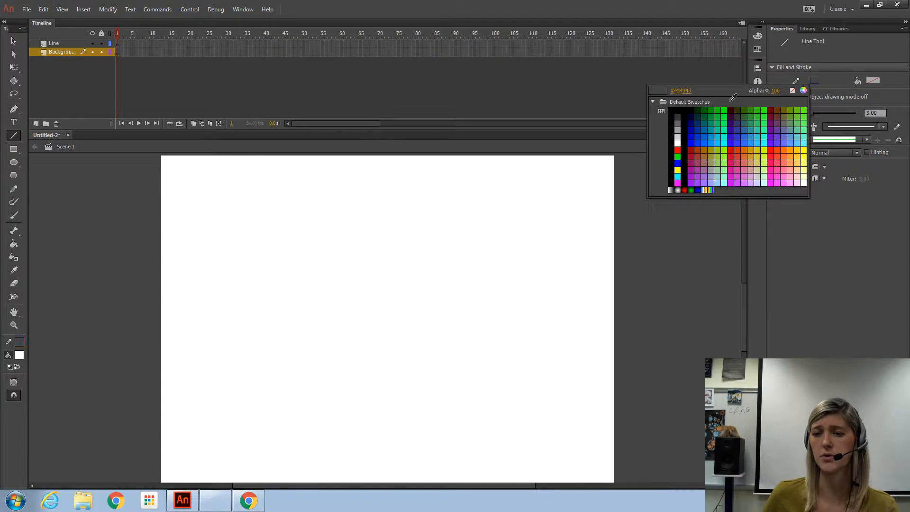
pyautogui.click(710, 111)
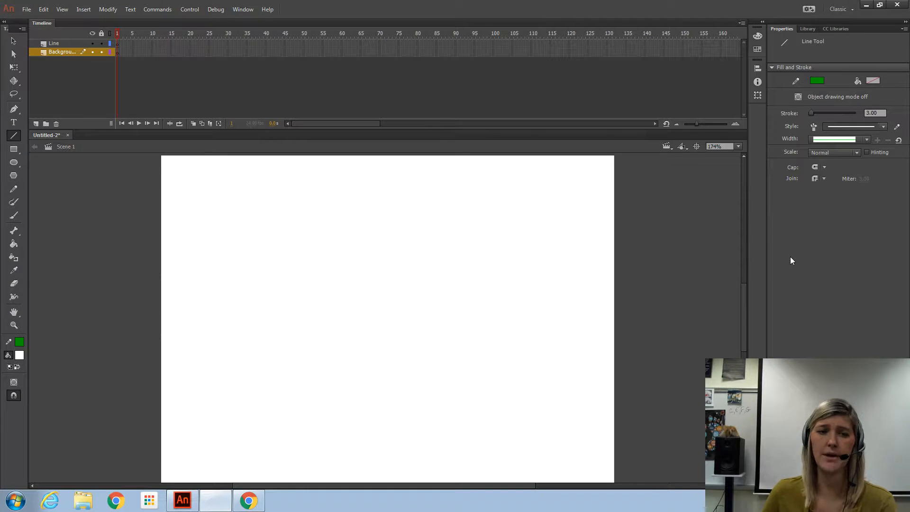
pyautogui.moveTo(161, 354); pyautogui.dragTo(359, 354)
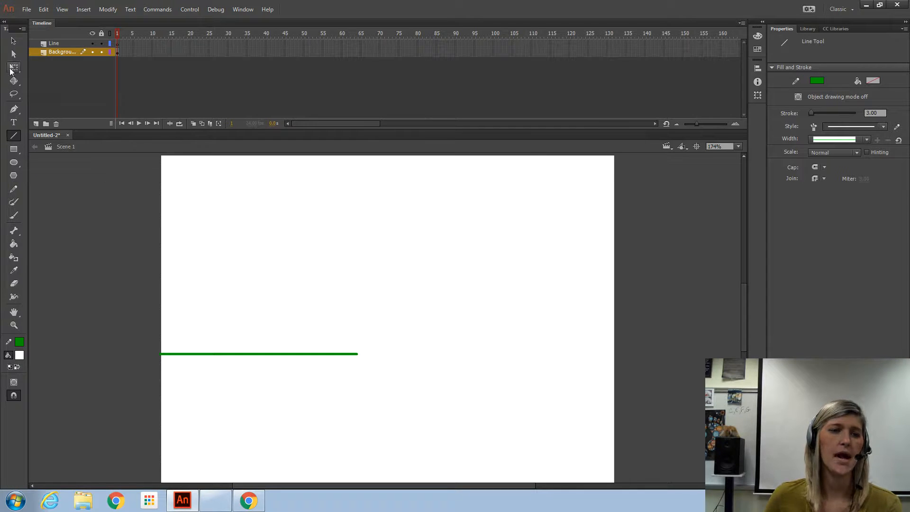
# - Bend the green line upward into a hill, with its left end in the stage's bottom-left corner and its right end lowered
pyautogui.click(14, 43)
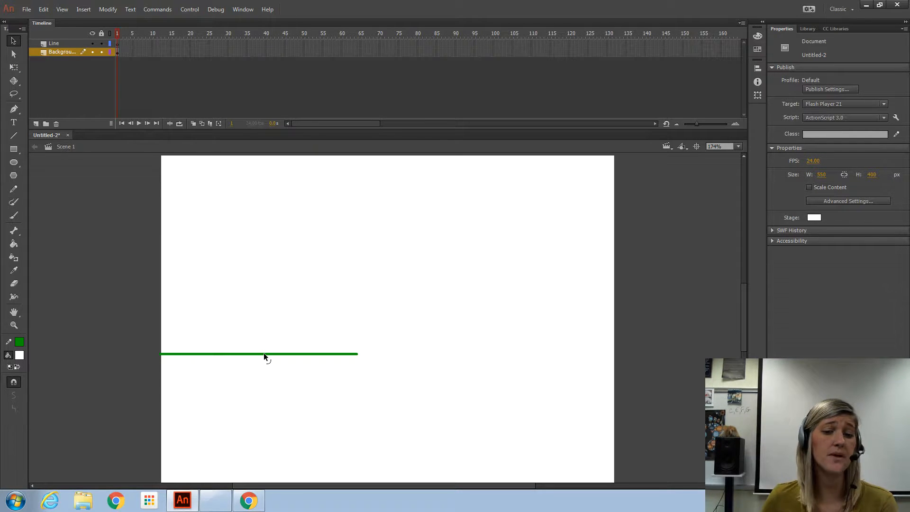
pyautogui.moveTo(264, 353); pyautogui.dragTo(266, 284)
pyautogui.moveTo(162, 354); pyautogui.dragTo(163, 481)
pyautogui.moveTo(357, 355); pyautogui.dragTo(350, 406)
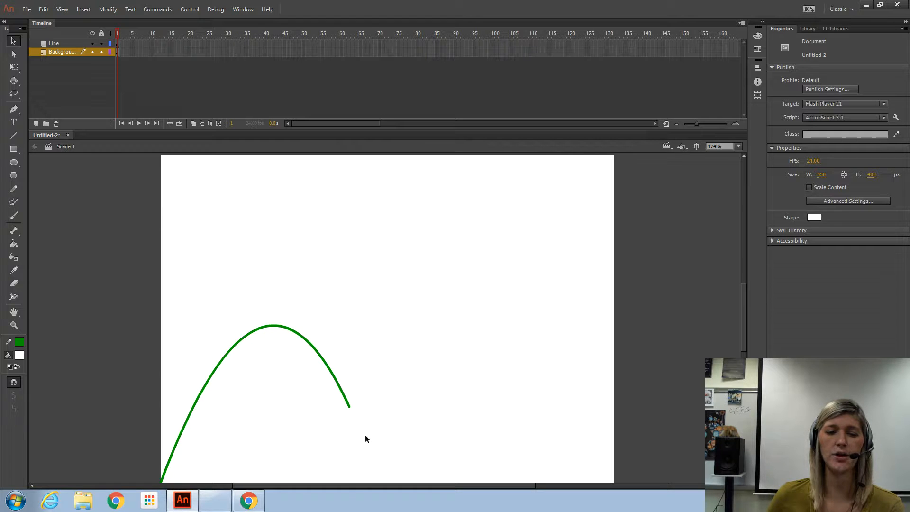
# - Draw a diagonal green line up from the stage's bottom edge and move it to the right, clear of the first hill
pyautogui.click(14, 135)
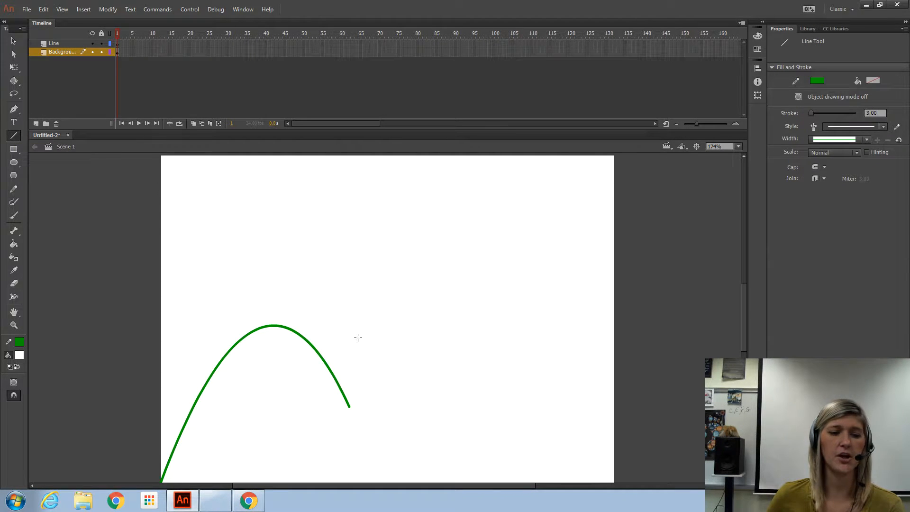
pyautogui.moveTo(318, 480); pyautogui.dragTo(431, 296)
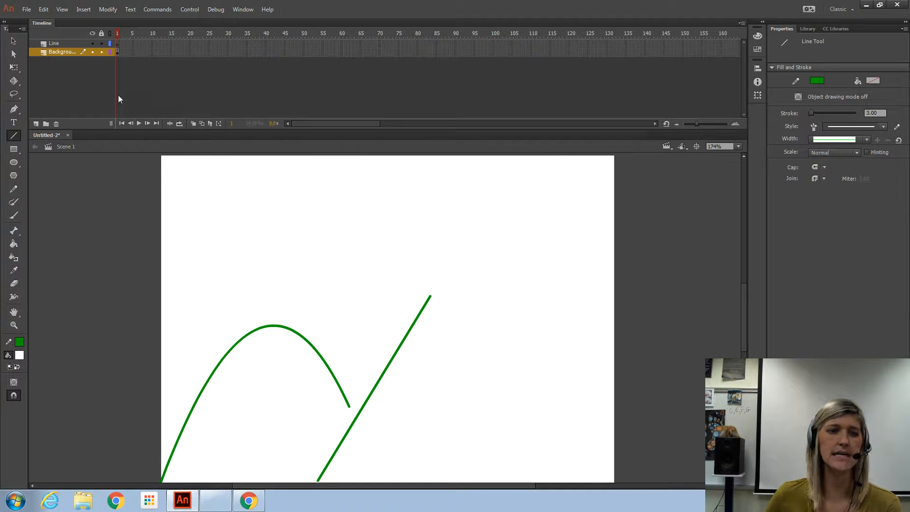
pyautogui.press('v')
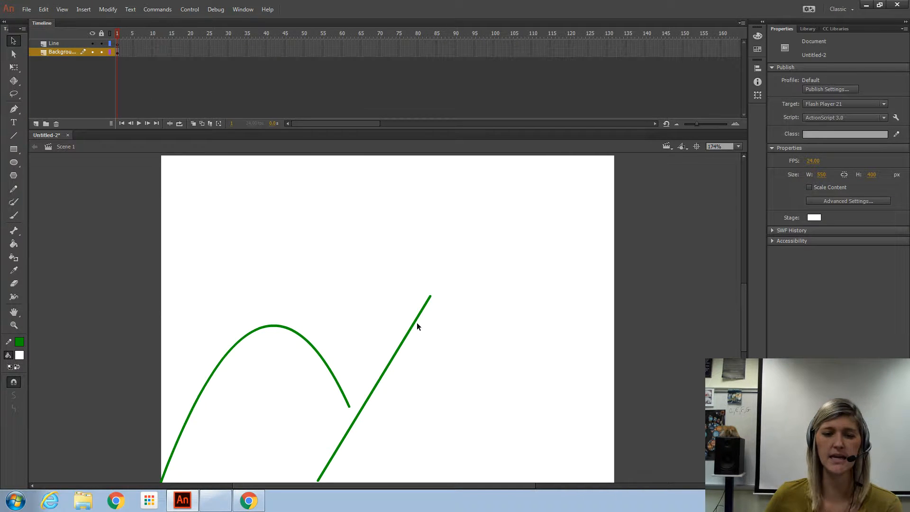
pyautogui.click(413, 331)
pyautogui.moveTo(412, 331); pyautogui.dragTo(493, 323)
pyautogui.click(506, 257)
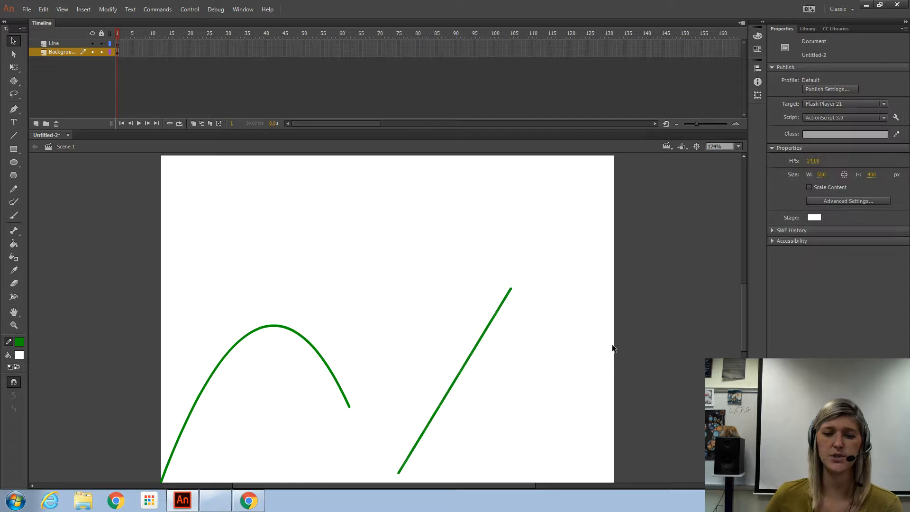
# - Bend the diagonal line into a second hill, with its upper end pulled down near the stage's bottom edge
pyautogui.moveTo(457, 386); pyautogui.dragTo(404, 336)
pyautogui.click(496, 388)
pyautogui.moveTo(460, 374); pyautogui.dragTo(406, 338)
pyautogui.moveTo(506, 291); pyautogui.dragTo(553, 472)
pyautogui.moveTo(445, 402); pyautogui.dragTo(498, 308)
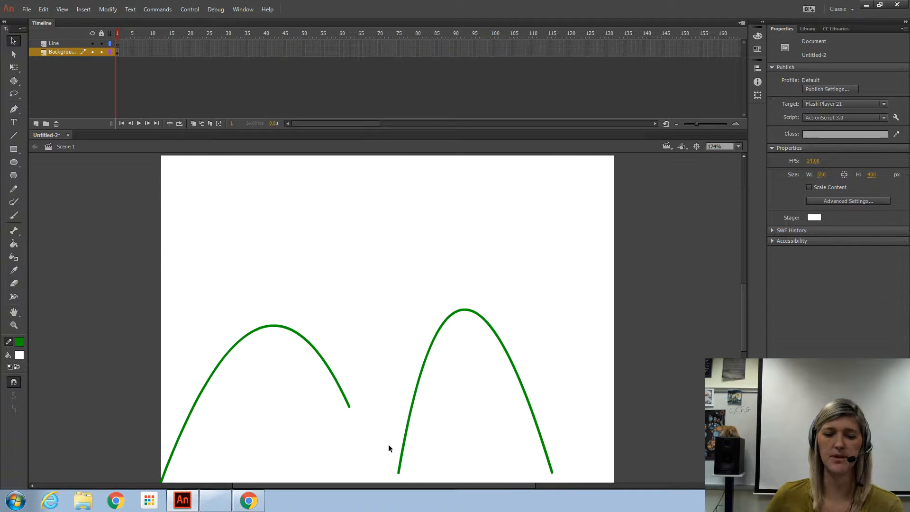
# - Reshape the second hill into a lower arch that meets the first hill's right end, with both feet on the stage's bottom edge
pyautogui.moveTo(399, 472); pyautogui.dragTo(323, 468)
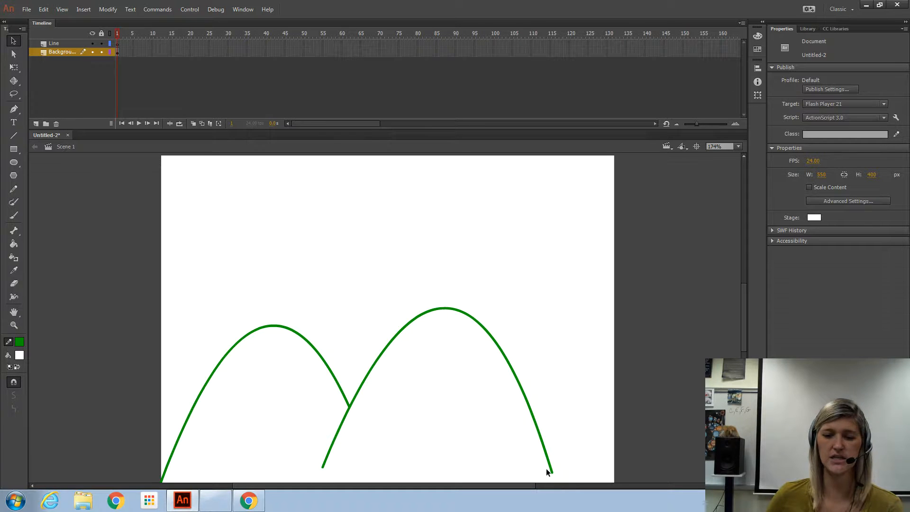
pyautogui.moveTo(552, 471)
pyautogui.mouseDown()
pyautogui.moveTo(524, 479)
pyautogui.moveTo(550, 475)
pyautogui.mouseUp()
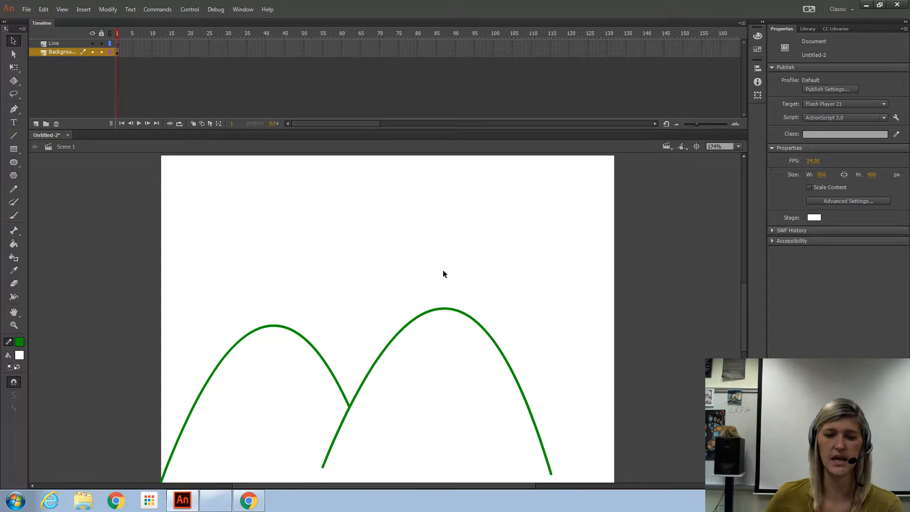
pyautogui.moveTo(447, 311); pyautogui.dragTo(428, 352)
pyautogui.moveTo(323, 468)
pyautogui.mouseDown()
pyautogui.moveTo(320, 458)
pyautogui.moveTo(321, 481)
pyautogui.mouseUp()
pyautogui.moveTo(396, 369); pyautogui.dragTo(375, 368)
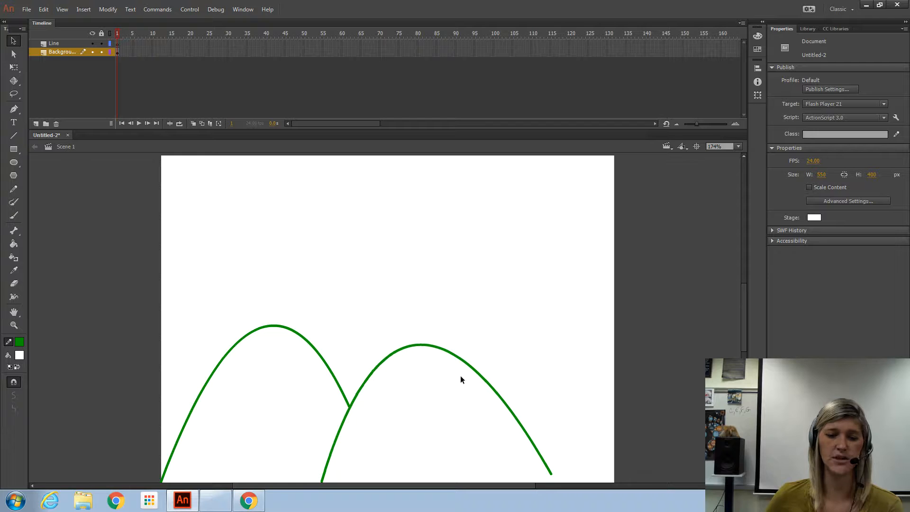
pyautogui.moveTo(550, 474); pyautogui.dragTo(528, 481)
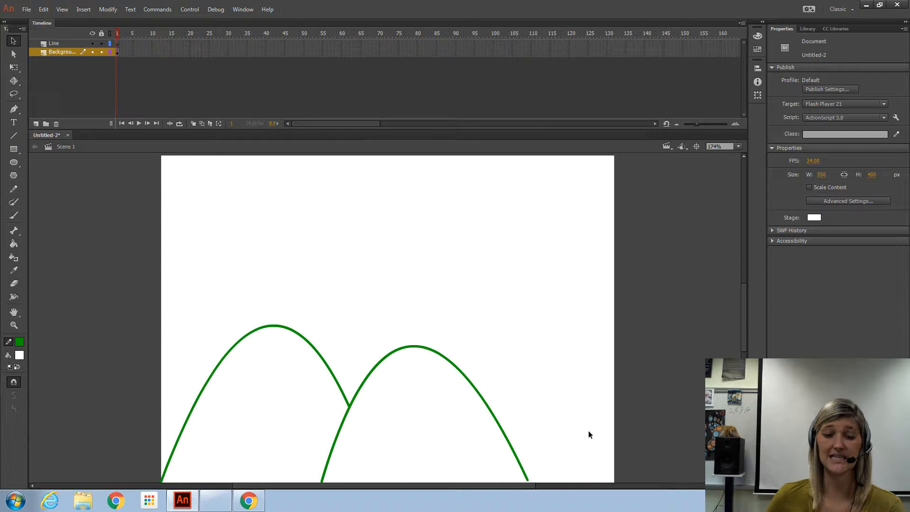
# - Draw a green line from the second hill's peak to the stage's right edge and bend it into a taller third hill
pyautogui.click(14, 136)
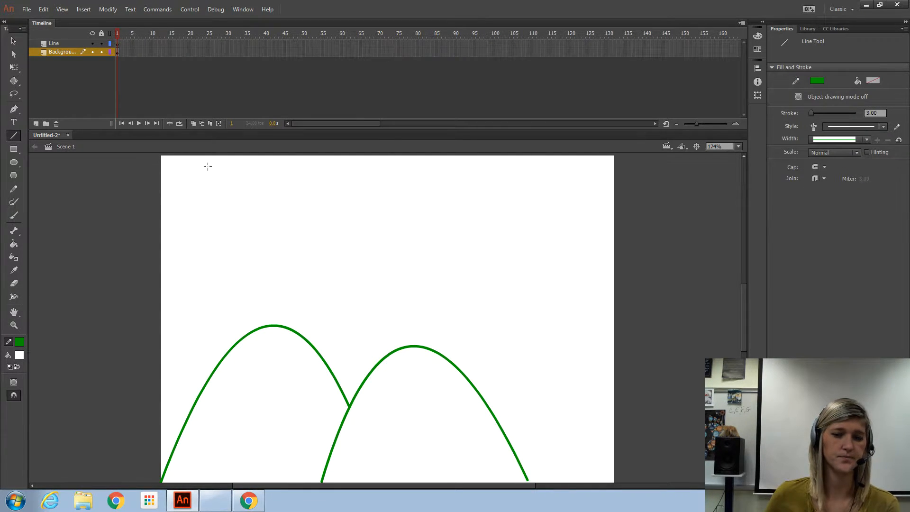
pyautogui.moveTo(408, 346)
pyautogui.mouseDown()
pyautogui.moveTo(465, 269)
pyautogui.moveTo(612, 233)
pyautogui.mouseUp()
pyautogui.press('v')
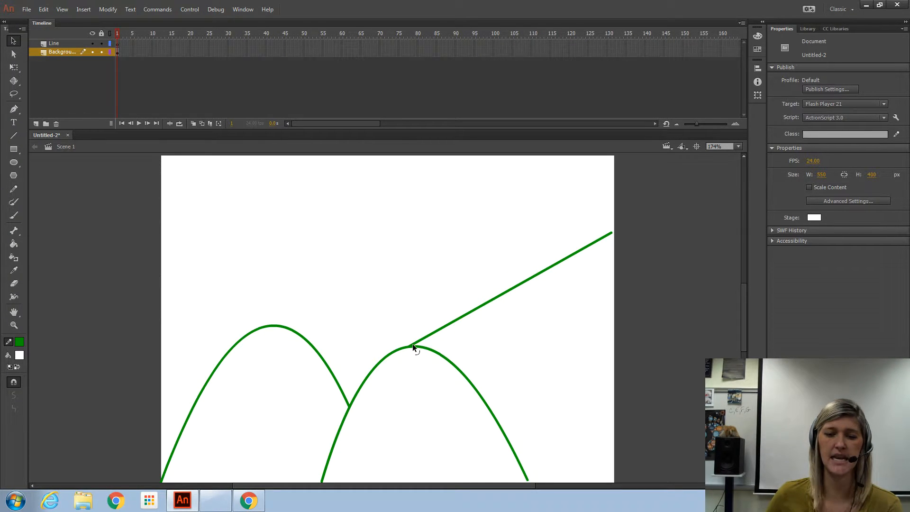
pyautogui.moveTo(526, 282); pyautogui.dragTo(494, 229)
pyautogui.moveTo(611, 232); pyautogui.dragTo(614, 334)
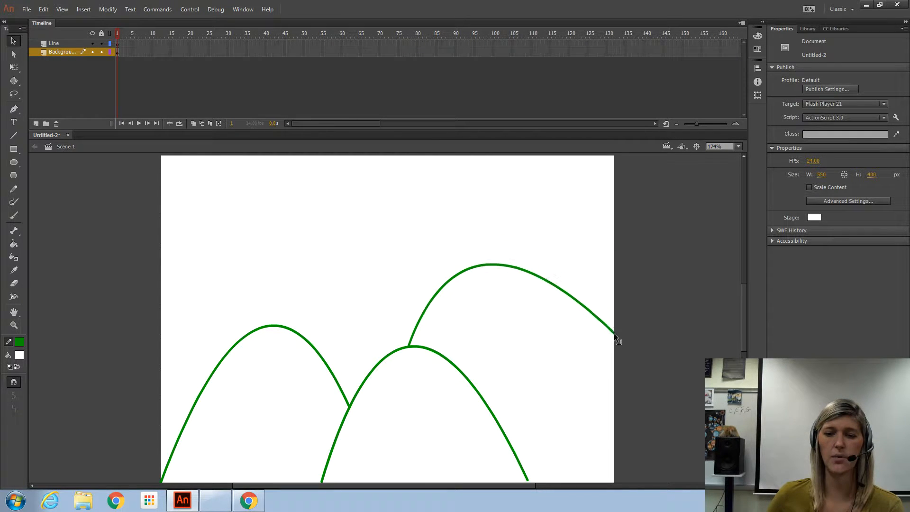
pyautogui.moveTo(551, 284); pyautogui.dragTo(593, 277)
pyautogui.moveTo(612, 334); pyautogui.dragTo(615, 335)
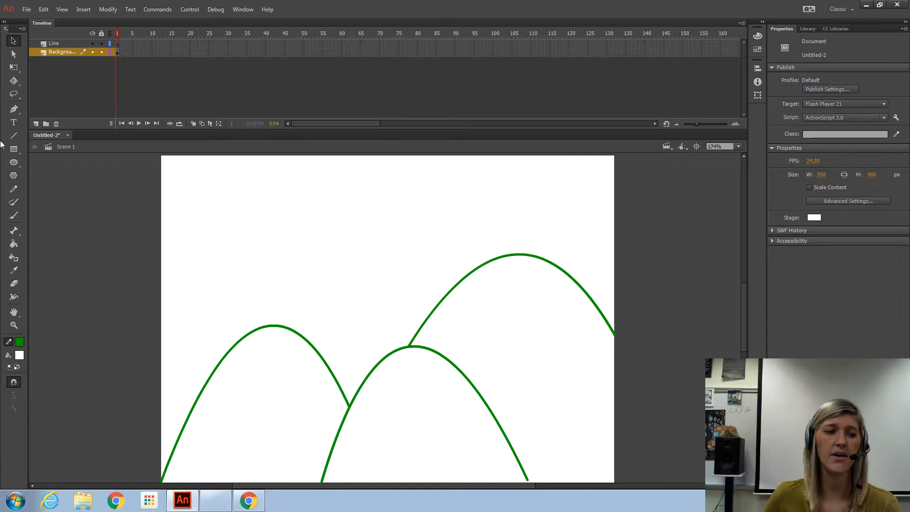
# - Draw a straight green line along the stage's full bottom edge to close off the base of the hills
pyautogui.click(18, 244)
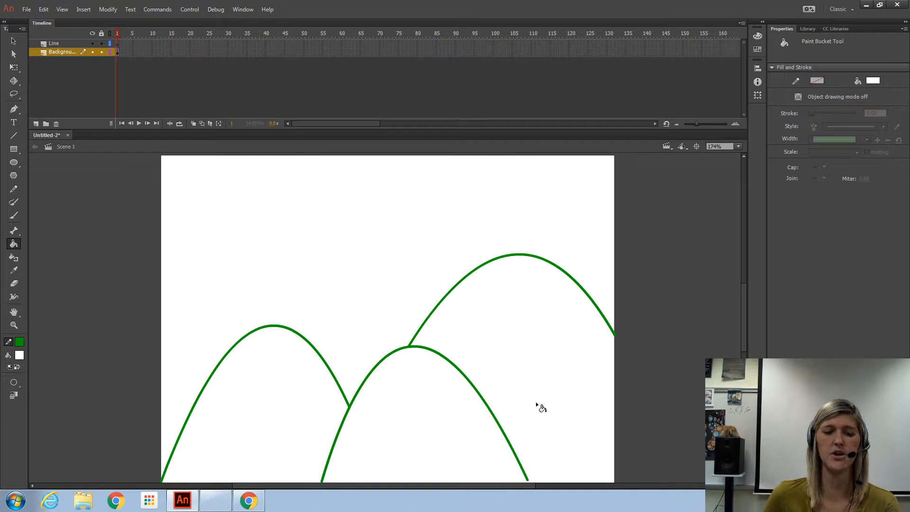
pyautogui.moveTo(743, 293); pyautogui.dragTo(746, 309)
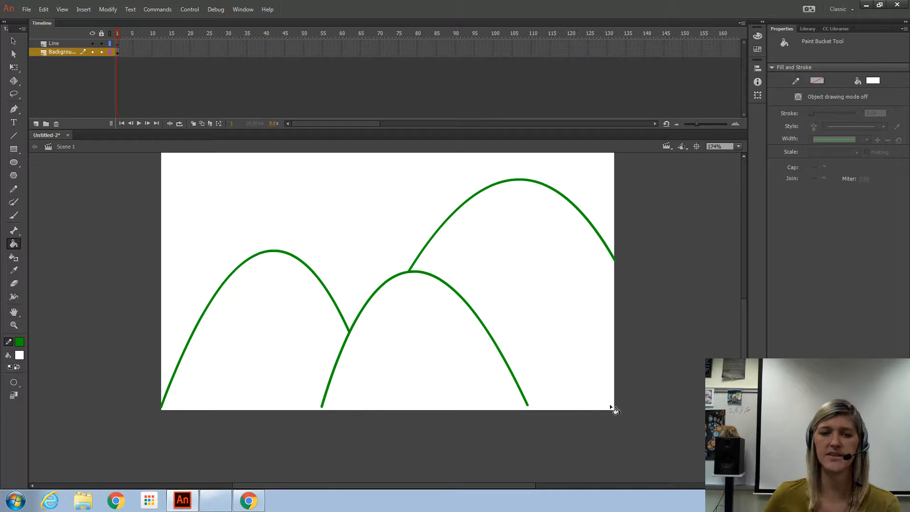
pyautogui.click(14, 136)
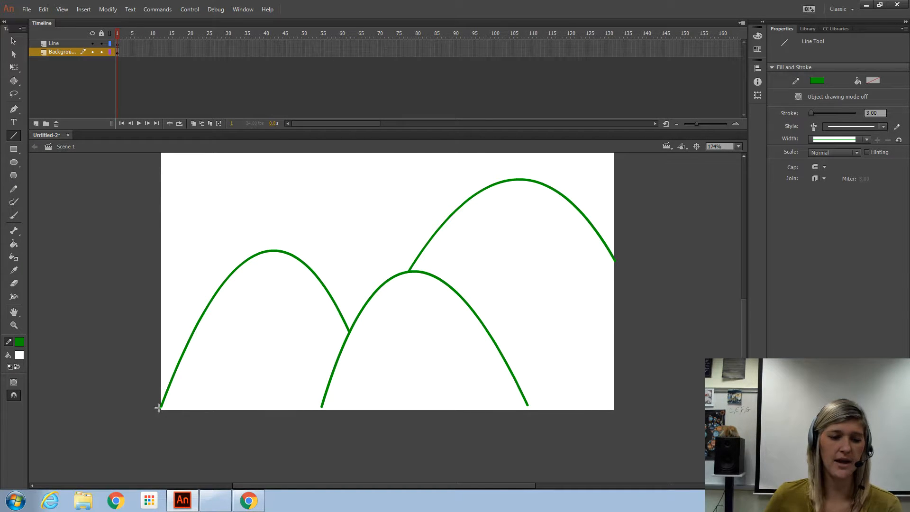
pyautogui.moveTo(160, 407); pyautogui.dragTo(615, 407)
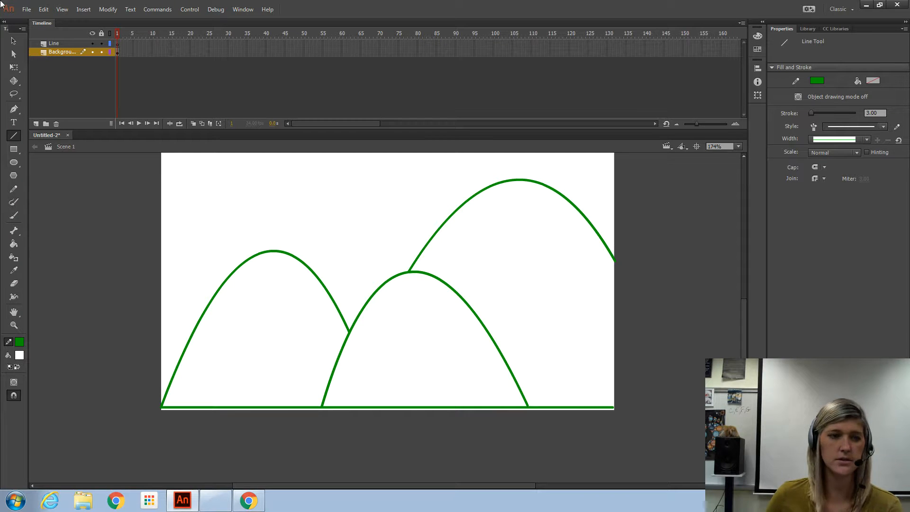
# - Draw a green line down the stage's right edge and pull the base outline's two corners just below the stage's bottom edge
pyautogui.moveTo(615, 260)
pyautogui.mouseDown()
pyautogui.moveTo(623, 318)
pyautogui.moveTo(614, 407)
pyautogui.mouseUp()
pyautogui.click(14, 40)
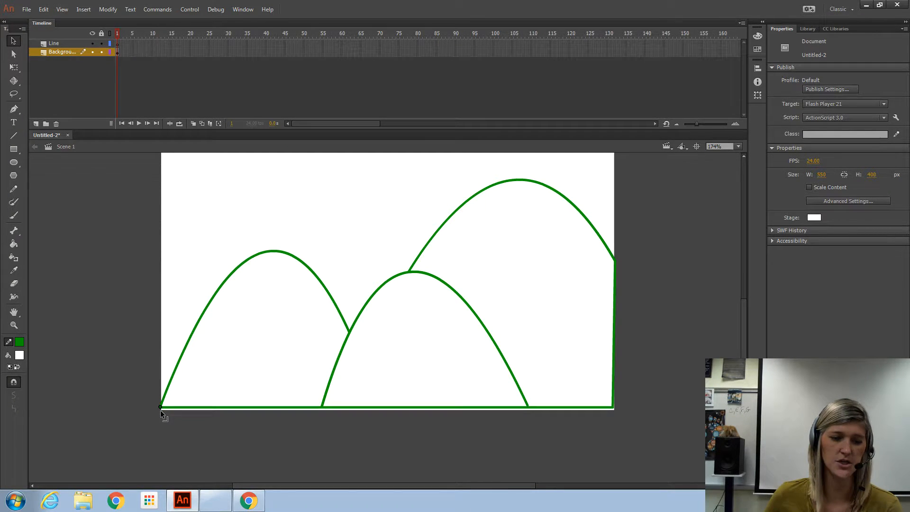
pyautogui.moveTo(161, 411); pyautogui.dragTo(161, 415)
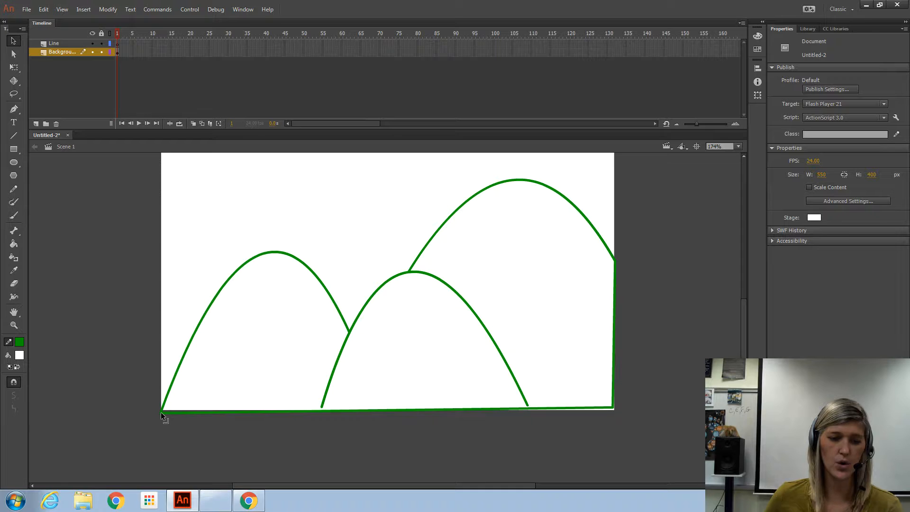
pyautogui.moveTo(615, 408); pyautogui.dragTo(616, 413)
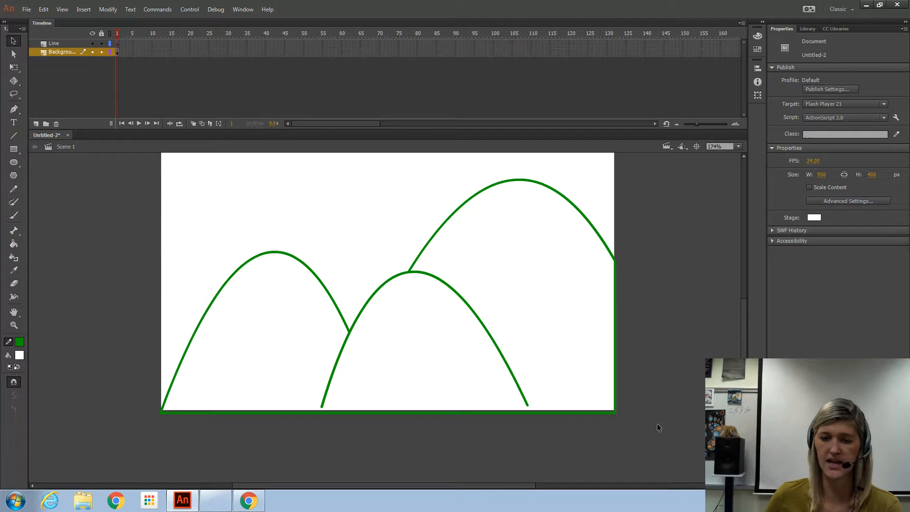
# - Extend the second hill's left foot down so it meets the lowered base line
pyautogui.click(13, 244)
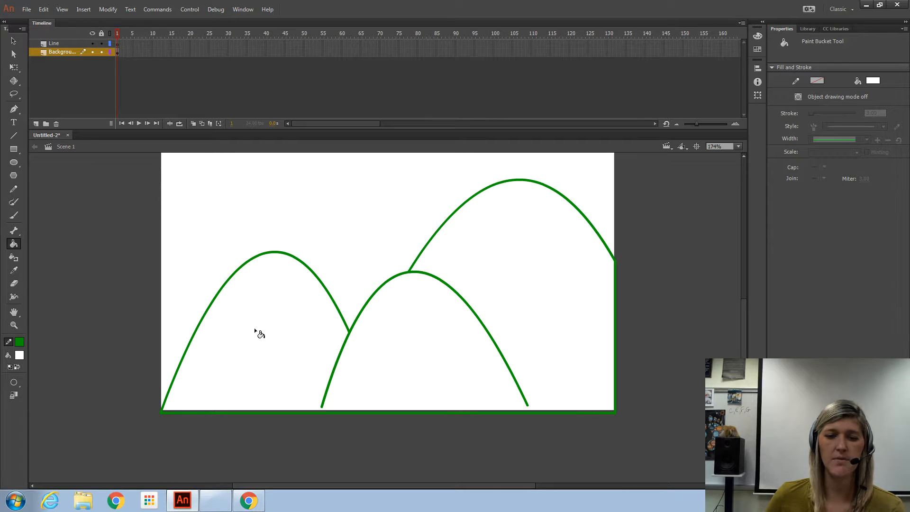
pyautogui.click(13, 41)
pyautogui.click(349, 338)
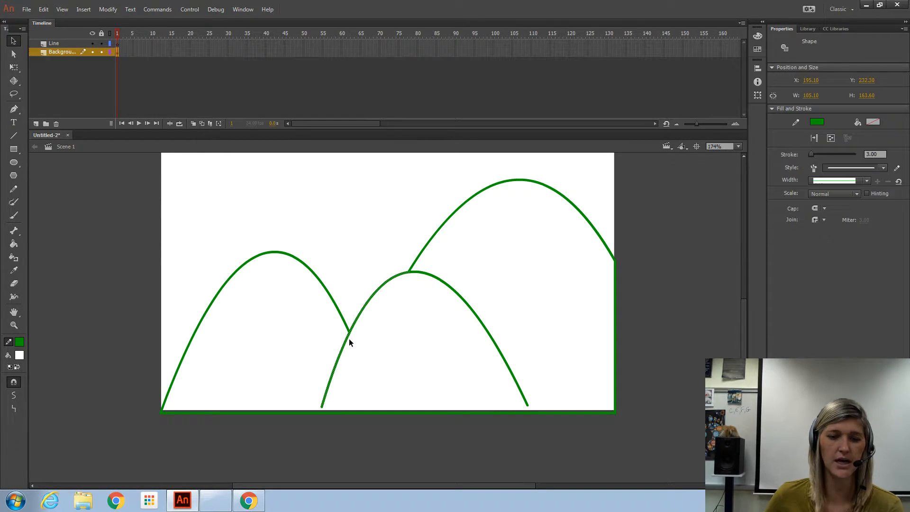
pyautogui.click(352, 332)
pyautogui.click(360, 313)
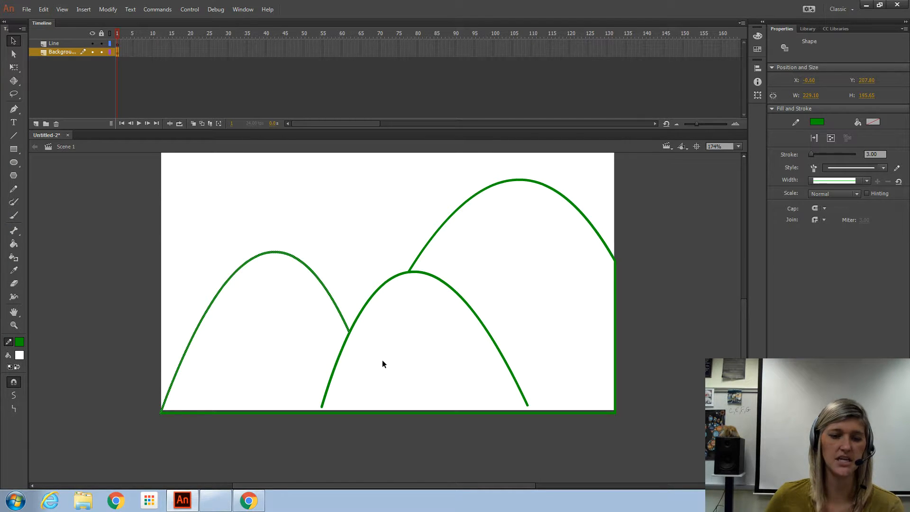
pyautogui.moveTo(318, 411); pyautogui.dragTo(321, 412)
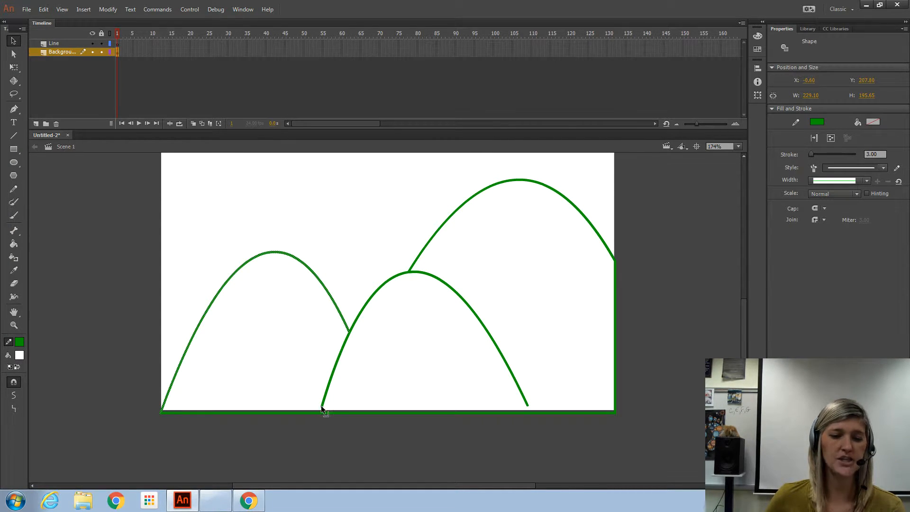
# - Set the Paint Bucket tool's gap option to Close Large Gaps and apply it inside the hills
pyautogui.click(14, 244)
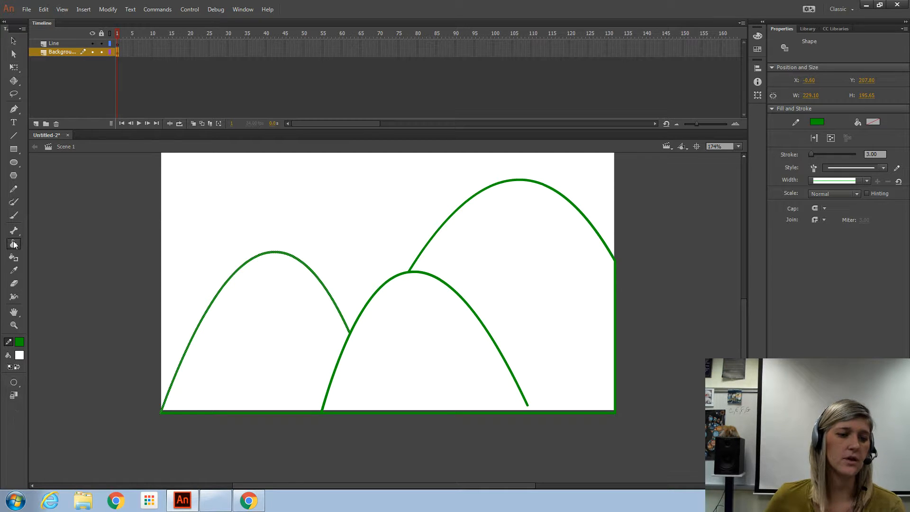
pyautogui.click(14, 383)
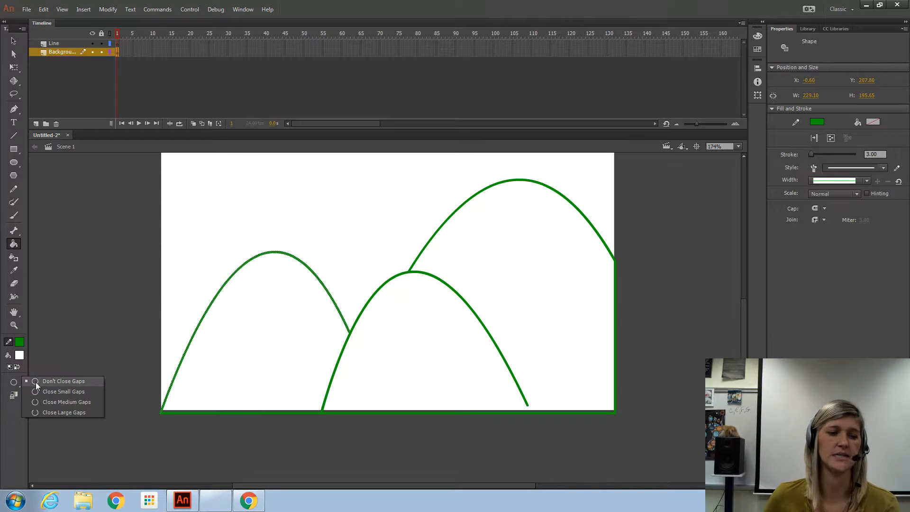
pyautogui.click(52, 412)
pyautogui.click(414, 348)
pyautogui.click(542, 288)
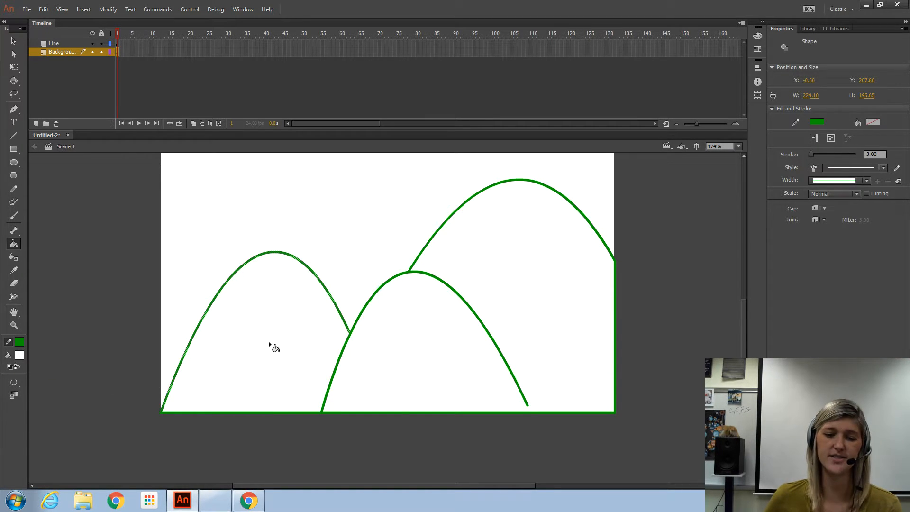
# - Fill all three hills with a dark green colour
pyautogui.click(19, 356)
pyautogui.click(80, 384)
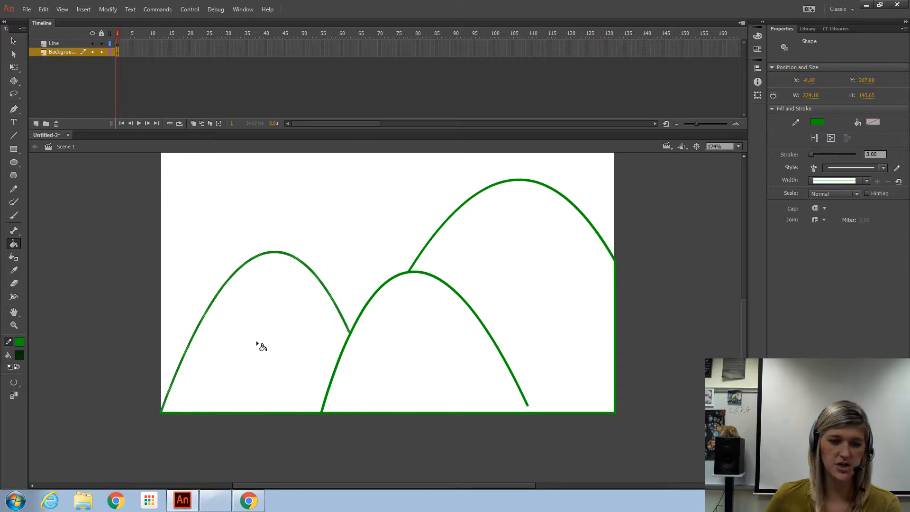
pyautogui.click(259, 345)
pyautogui.click(384, 358)
pyautogui.click(560, 362)
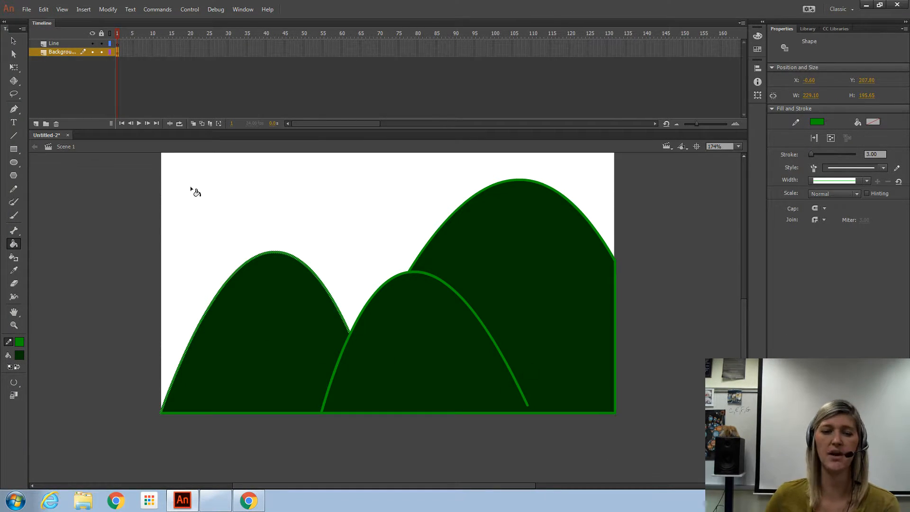
# - Rename the Background layer as Grass
pyautogui.click(13, 312)
pyautogui.moveTo(522, 388); pyautogui.dragTo(522, 463)
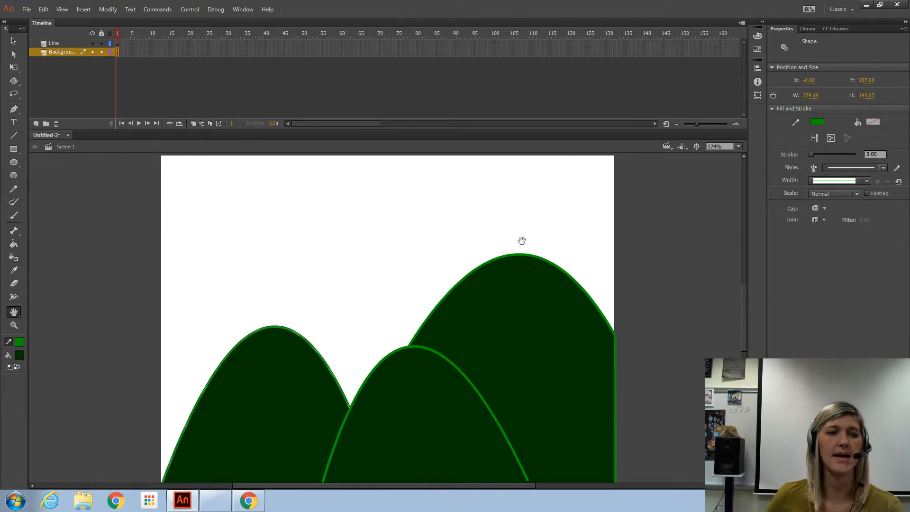
pyautogui.doubleClick(56, 53)
pyautogui.write('Grass')
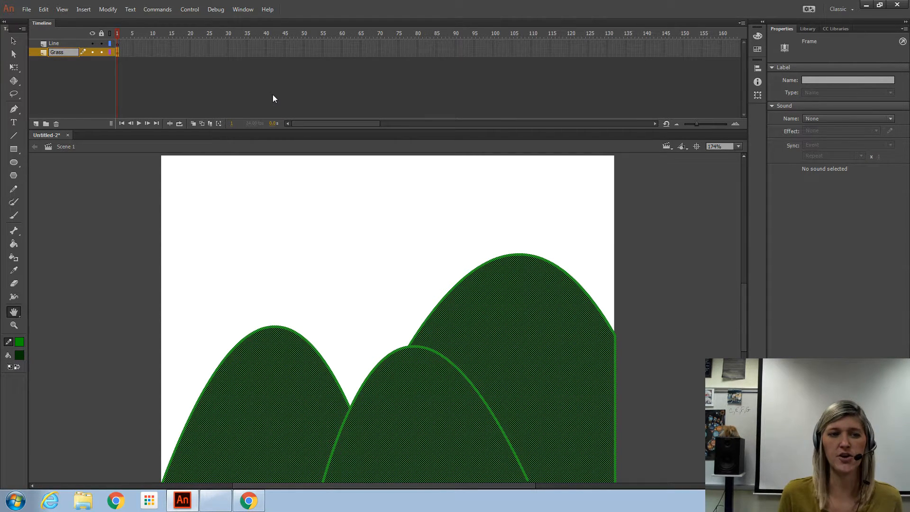
pyautogui.press('Return')
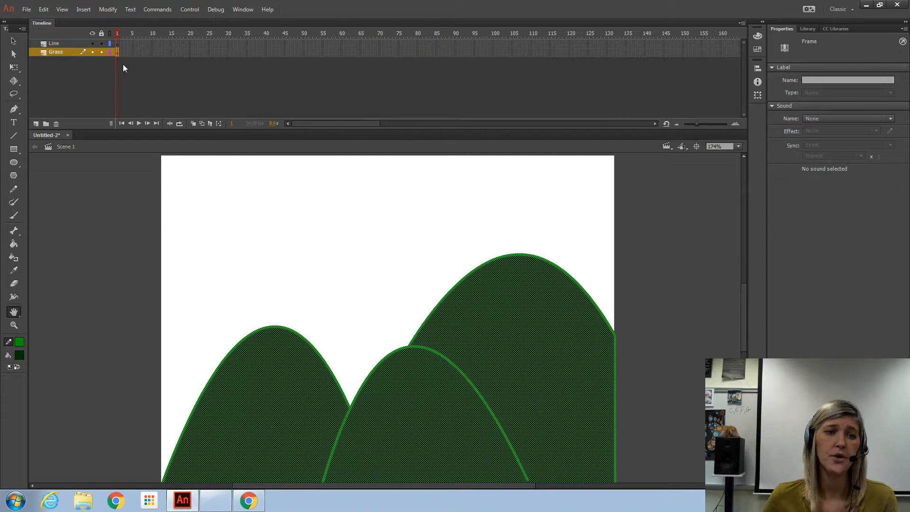
# - Compare the Grass layer's first keyframe with the empty frames that follow it in the timeline
pyautogui.click(128, 52)
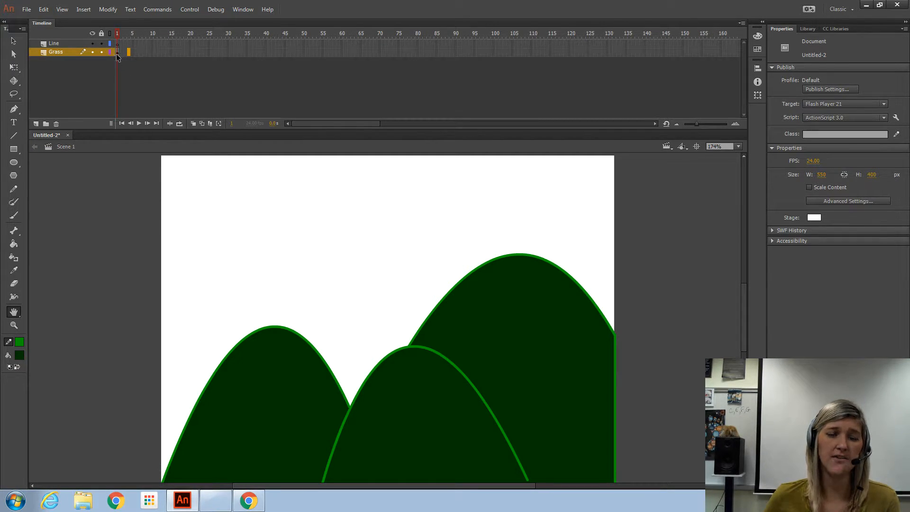
pyautogui.click(117, 53)
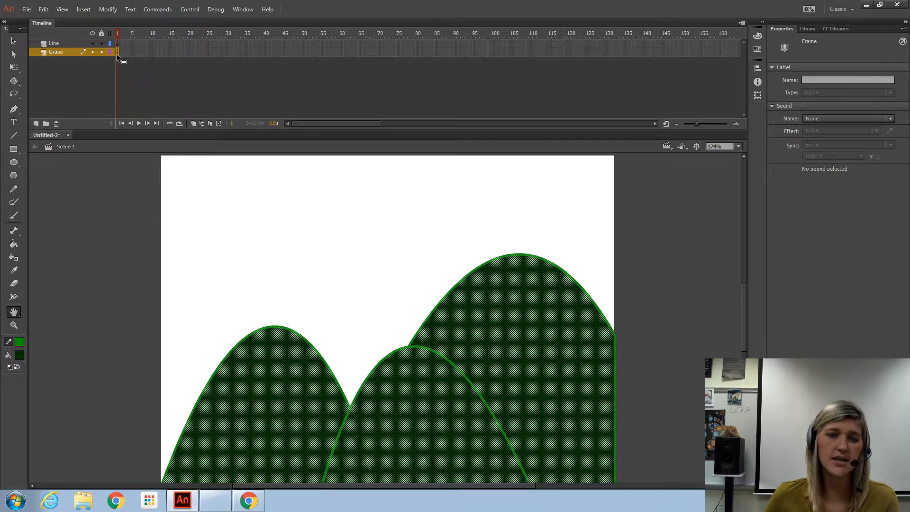
pyautogui.click(133, 53)
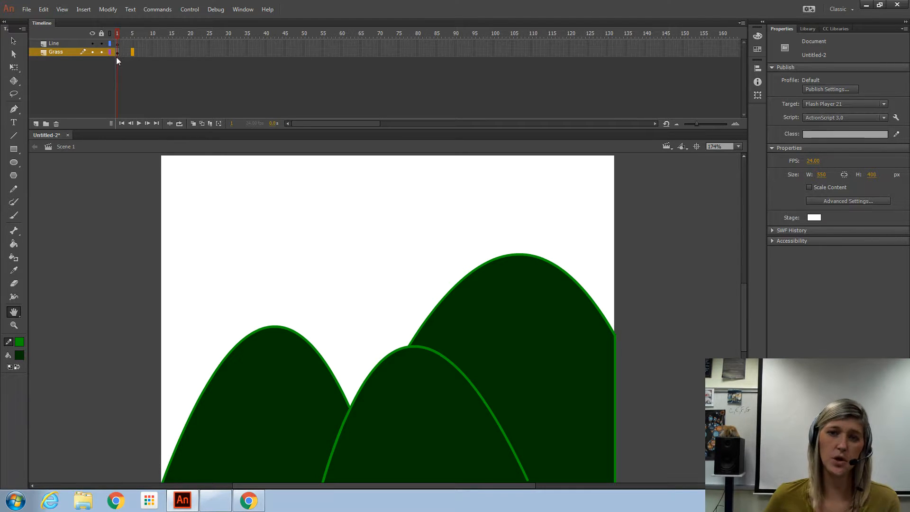
pyautogui.click(117, 53)
pyautogui.click(135, 53)
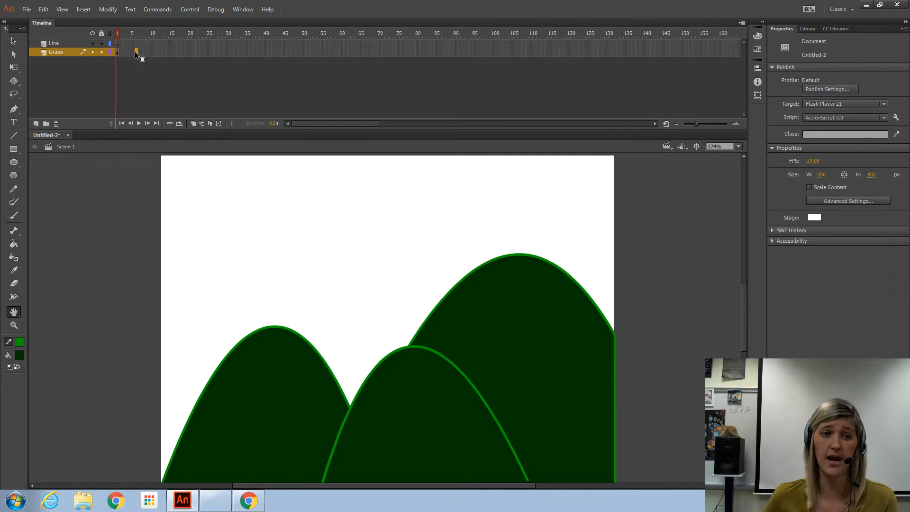
pyautogui.click(116, 45)
pyautogui.click(136, 52)
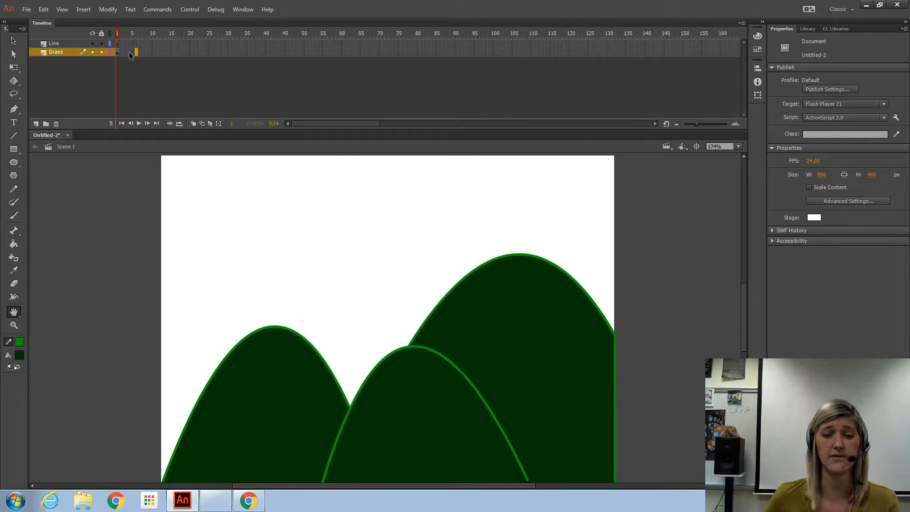
# - Add a new layer above Grass and name it Sun
pyautogui.click(36, 124)
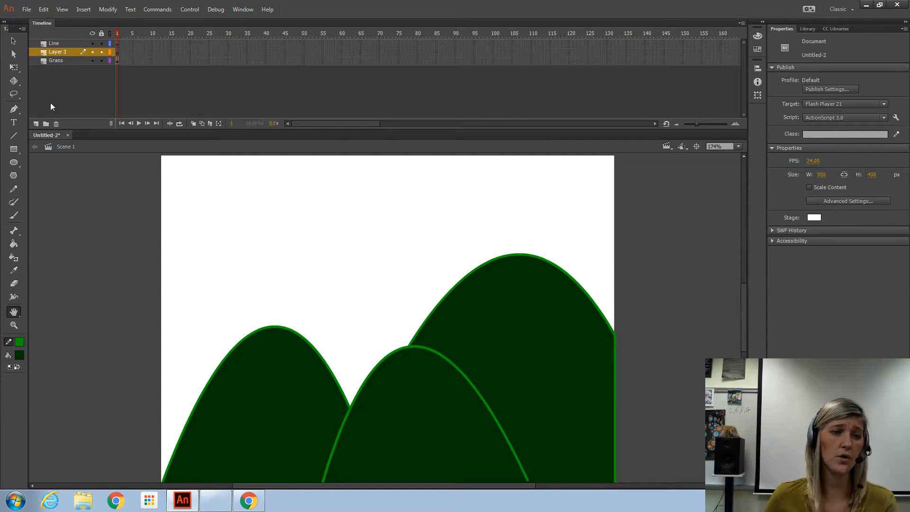
pyautogui.doubleClick(61, 52)
pyautogui.write('Sun')
pyautogui.press('Return')
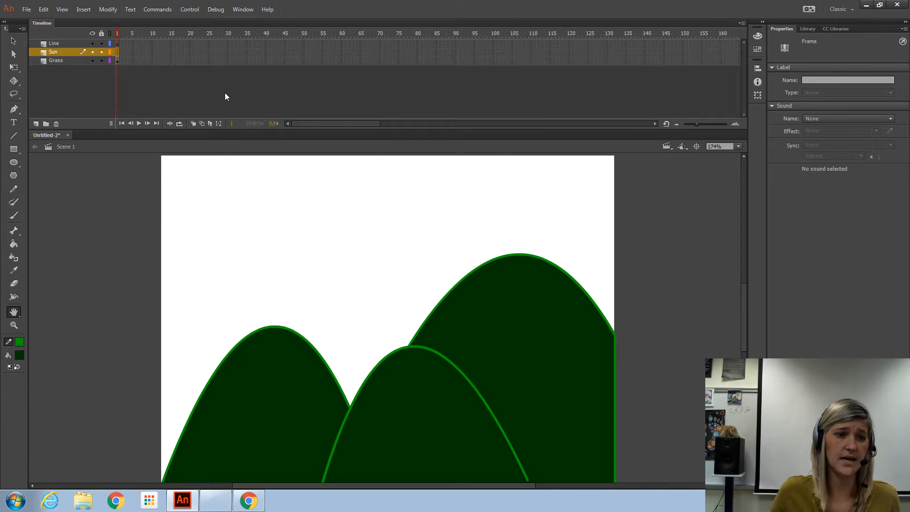
# - Draw a circle about 73 px wide in the sky with the Oval tool, using an orange stroke and a yellow fill
pyautogui.click(13, 162)
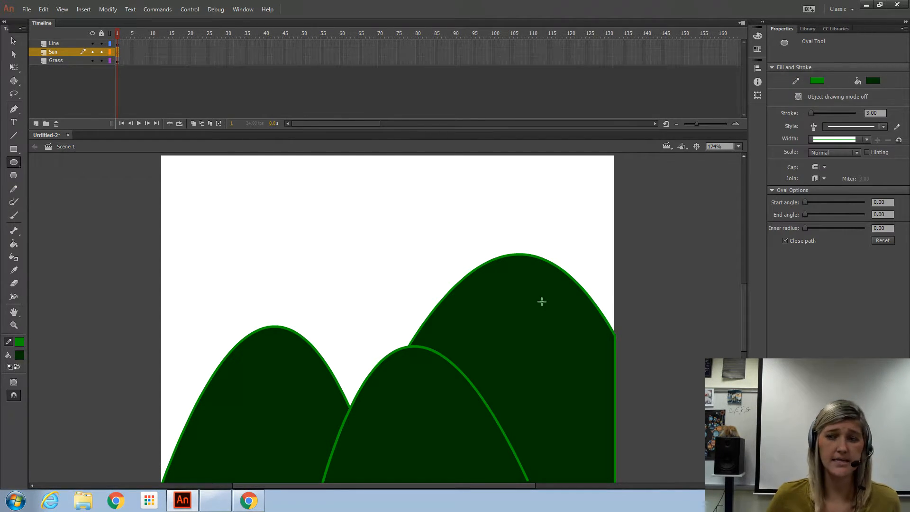
pyautogui.click(815, 82)
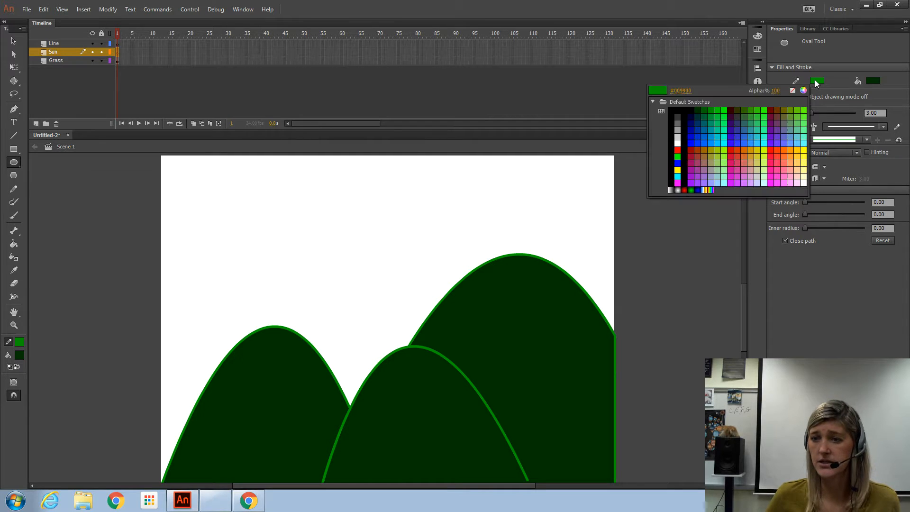
pyautogui.click(798, 157)
pyautogui.click(873, 80)
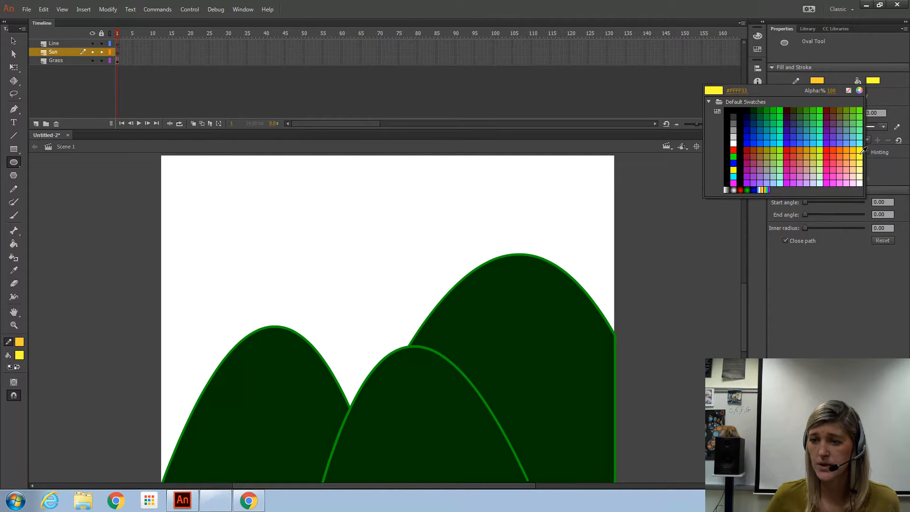
pyautogui.click(733, 169)
pyautogui.moveTo(529, 170)
pyautogui.mouseDown()
pyautogui.moveTo(591, 232)
pyautogui.moveTo(267, 188)
pyautogui.moveTo(213, 202)
pyautogui.mouseUp()
# - Move the sun, fill and outline together, into the sky above the leftmost hill
pyautogui.click(13, 41)
pyautogui.doubleClick(567, 197)
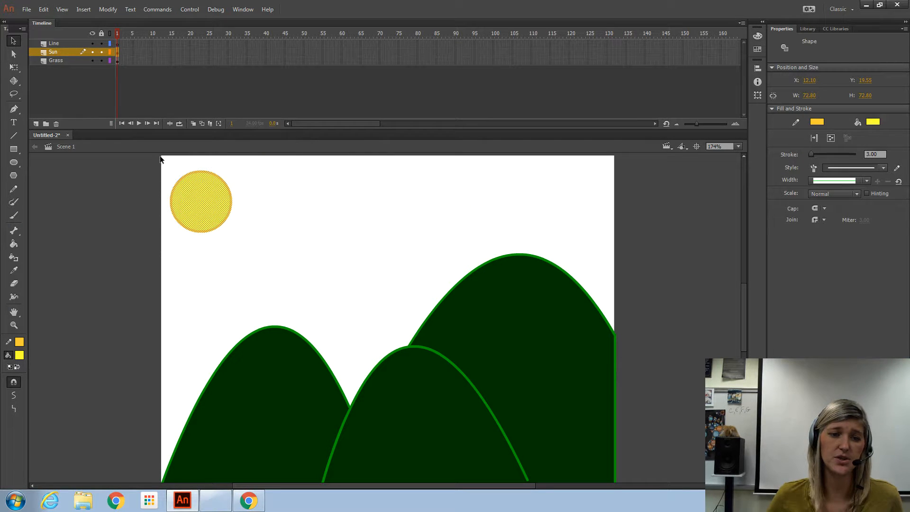
pyautogui.click(112, 231)
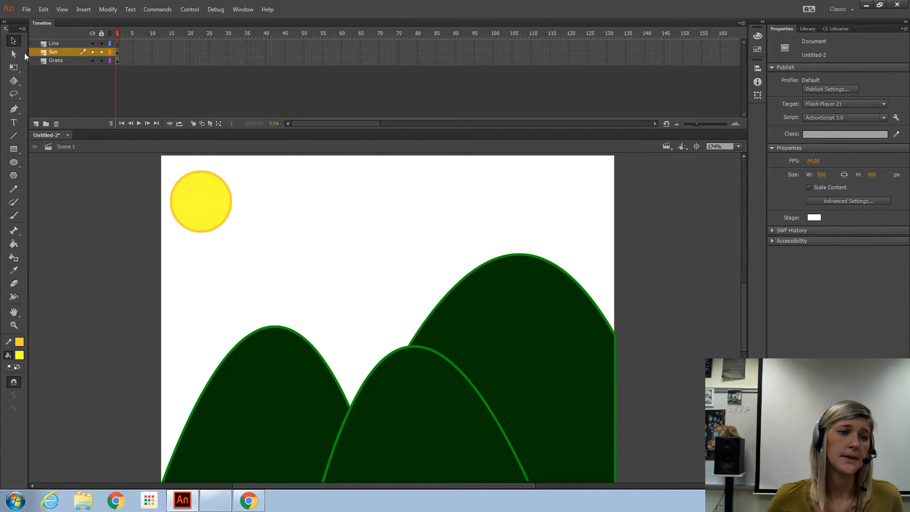
pyautogui.moveTo(136, 260); pyautogui.dragTo(262, 156)
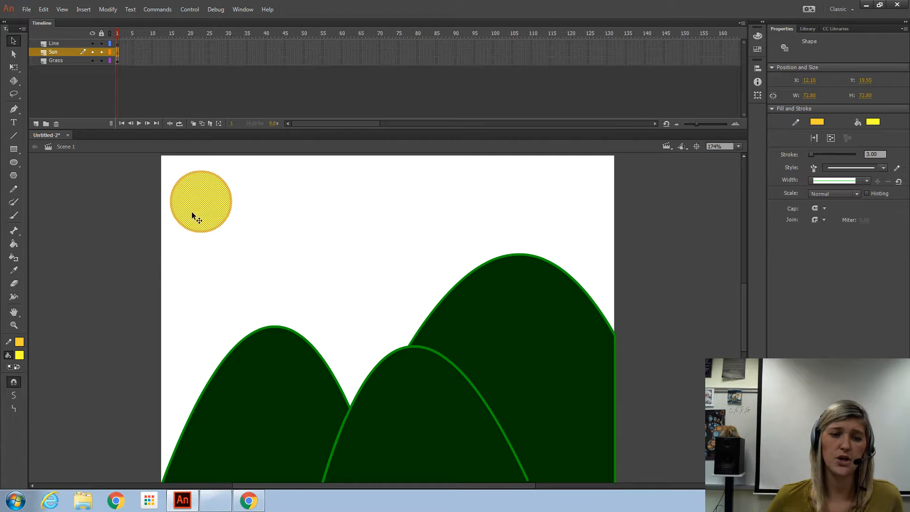
pyautogui.moveTo(193, 215); pyautogui.dragTo(239, 222)
pyautogui.click(75, 197)
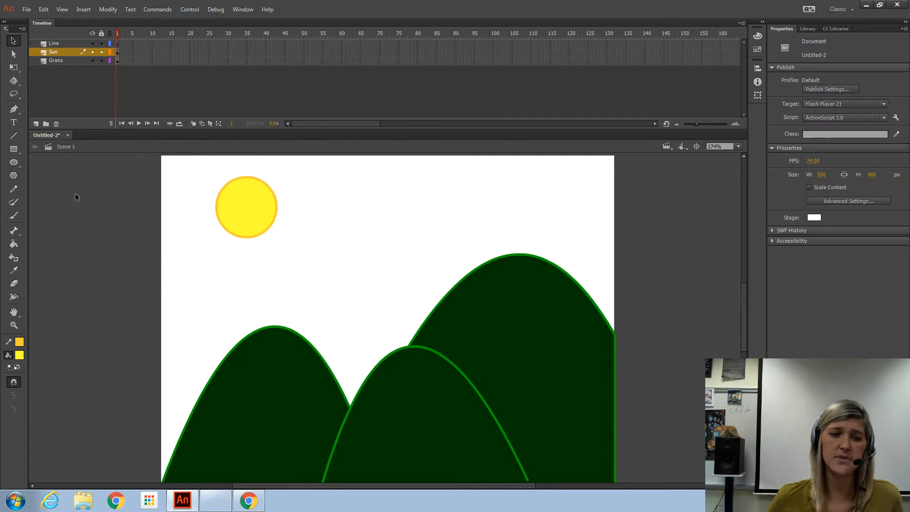
# - Draw short orange rays all around the sun with the Line tool
pyautogui.click(13, 137)
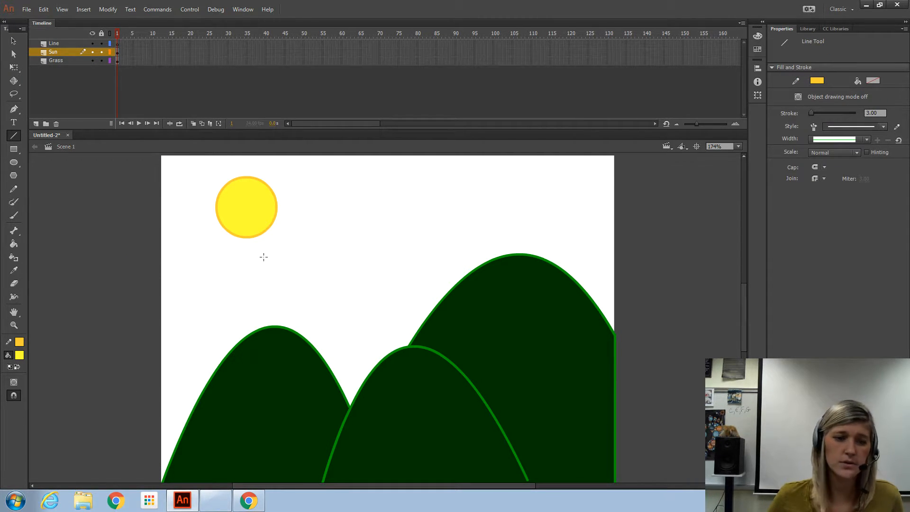
pyautogui.moveTo(259, 243)
pyautogui.mouseDown()
pyautogui.moveTo(268, 257)
pyautogui.moveTo(286, 238)
pyautogui.mouseUp()
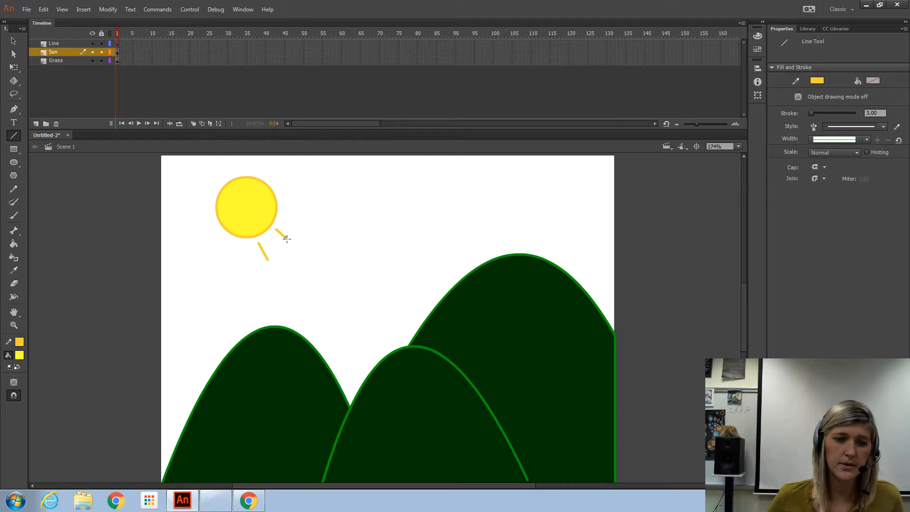
pyautogui.moveTo(284, 203)
pyautogui.mouseDown()
pyautogui.moveTo(301, 203)
pyautogui.moveTo(303, 180)
pyautogui.mouseUp()
pyautogui.moveTo(252, 166)
pyautogui.mouseDown()
pyautogui.moveTo(262, 154)
pyautogui.moveTo(271, 164)
pyautogui.mouseUp()
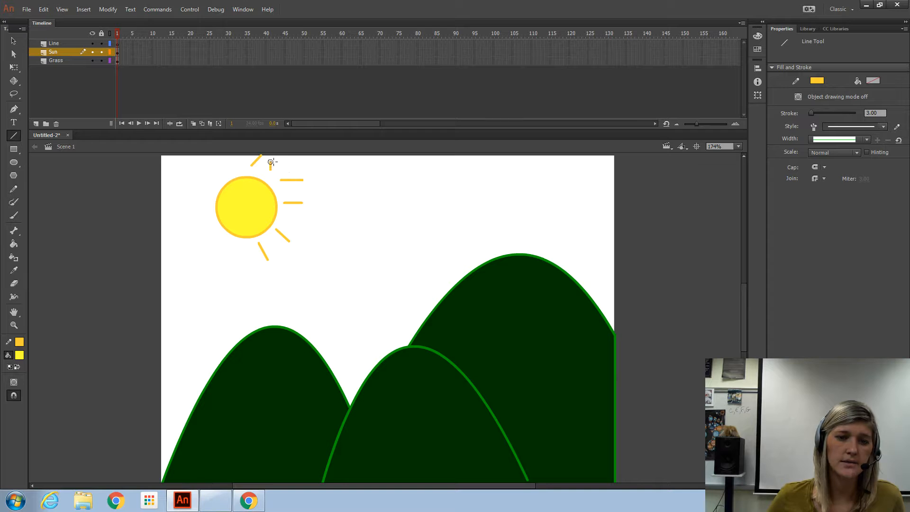
pyautogui.moveTo(283, 215); pyautogui.dragTo(294, 221)
pyautogui.moveTo(227, 170)
pyautogui.mouseDown()
pyautogui.moveTo(226, 158)
pyautogui.moveTo(195, 179)
pyautogui.moveTo(226, 266)
pyautogui.mouseUp()
# - Lengthen the sun's lower-right ray and delete the middle horizontal ray on its right side
pyautogui.press('v')
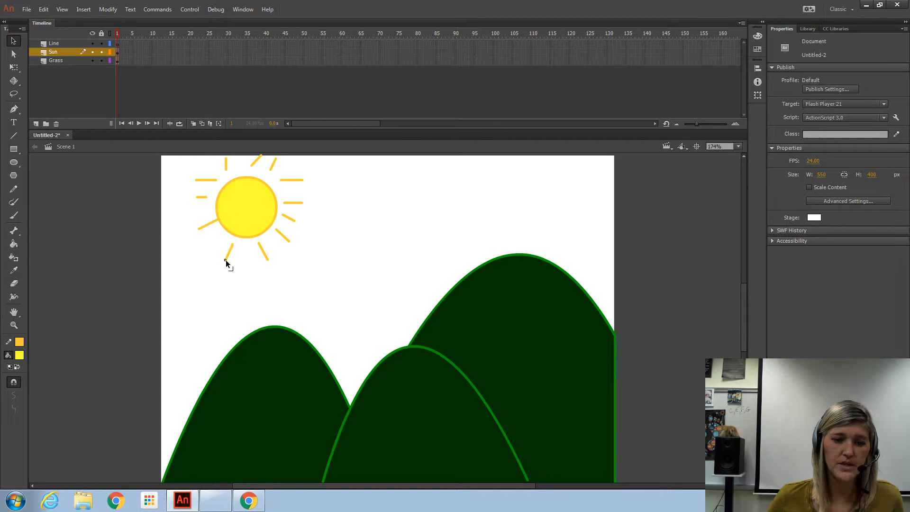
pyautogui.moveTo(291, 242); pyautogui.dragTo(295, 241)
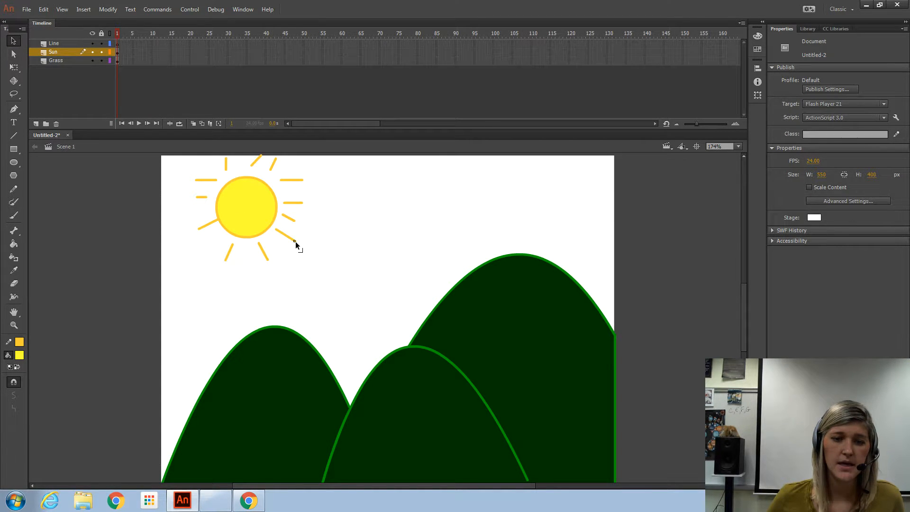
pyautogui.click(300, 204)
pyautogui.press('Delete')
# - Move the sun's upper-right horizontal ray down and shift the short slanted ray above it closer to fill the gap
pyautogui.click(293, 180)
pyautogui.moveTo(292, 181); pyautogui.dragTo(309, 197)
pyautogui.click(316, 198)
pyautogui.click(274, 166)
pyautogui.moveTo(274, 166); pyautogui.dragTo(284, 176)
pyautogui.click(285, 168)
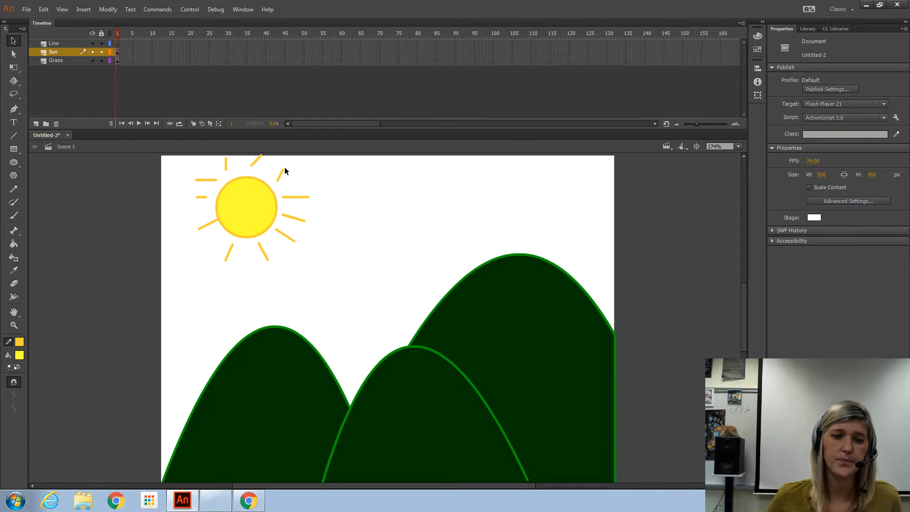
# - Space out the rays above the sun, shifting and reangling the slanted rays on its upper right and centring the vertical ray over it
pyautogui.click(257, 161)
pyautogui.moveTo(256, 163); pyautogui.dragTo(268, 172)
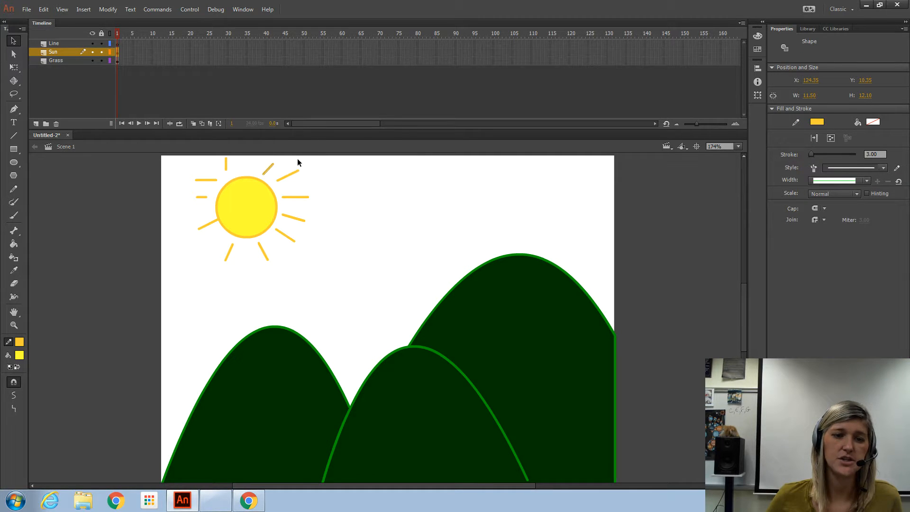
pyautogui.click(278, 165)
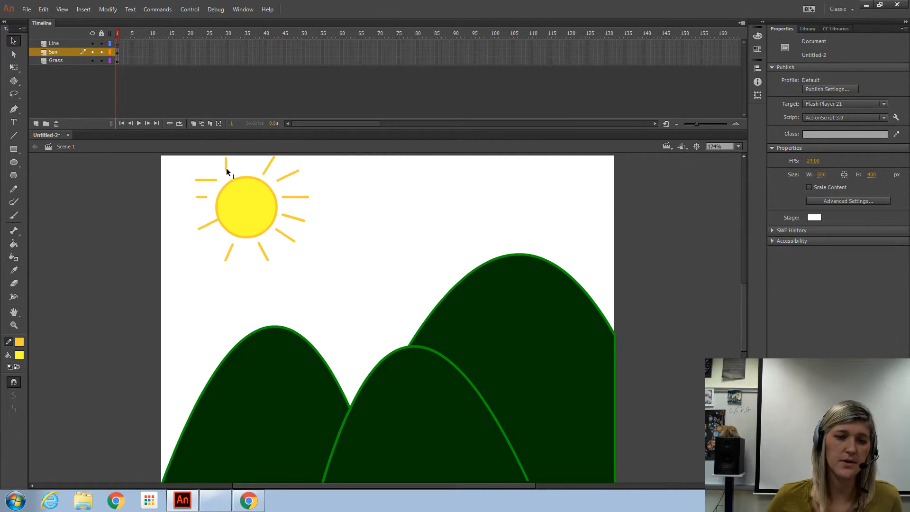
pyautogui.click(227, 167)
pyautogui.moveTo(227, 167); pyautogui.dragTo(252, 166)
pyautogui.click(262, 159)
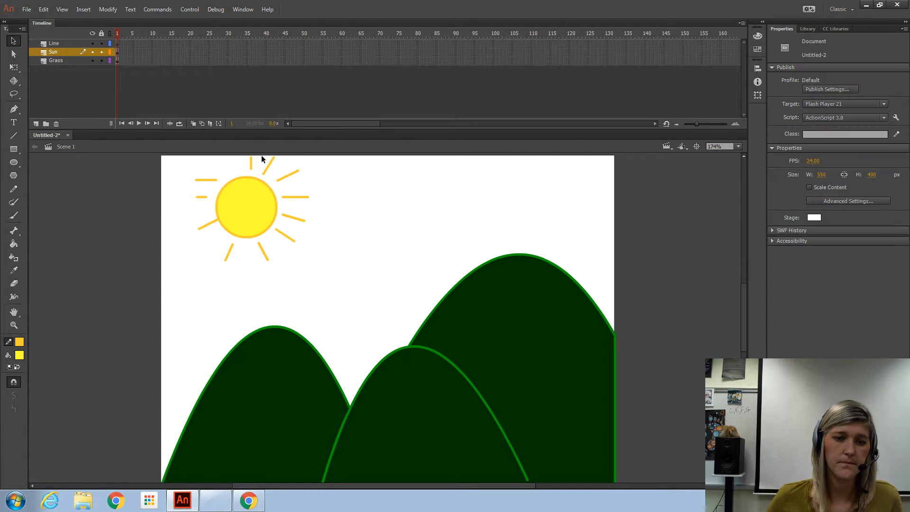
# - Move the two horizontal rays on the sun's left side up to its upper-left edge and tilt them to point outward
pyautogui.click(211, 179)
pyautogui.moveTo(210, 179); pyautogui.dragTo(228, 153)
pyautogui.click(204, 177)
pyautogui.click(204, 196)
pyautogui.moveTo(204, 197); pyautogui.dragTo(211, 162)
pyautogui.click(209, 184)
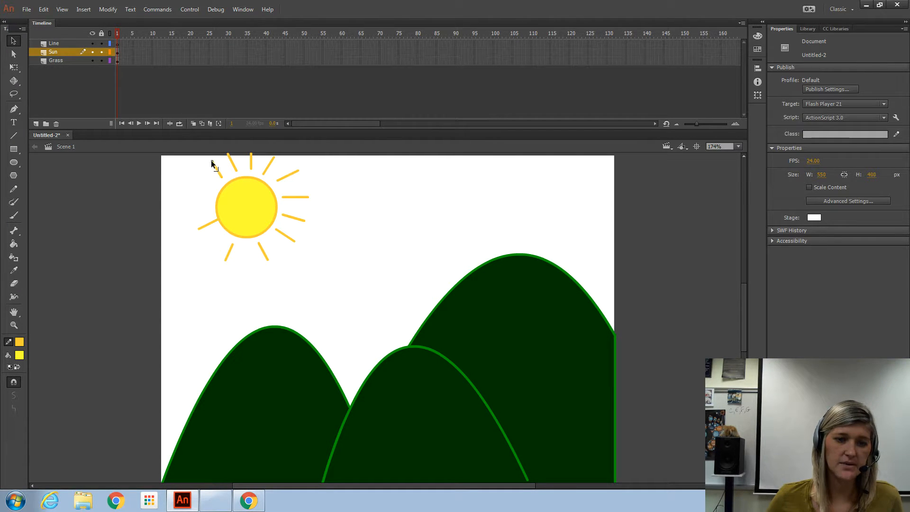
# - Try to move the short ray below the sun's lower-left edge
pyautogui.moveTo(230, 249); pyautogui.dragTo(229, 248)
pyautogui.click(233, 244)
pyautogui.click(244, 254)
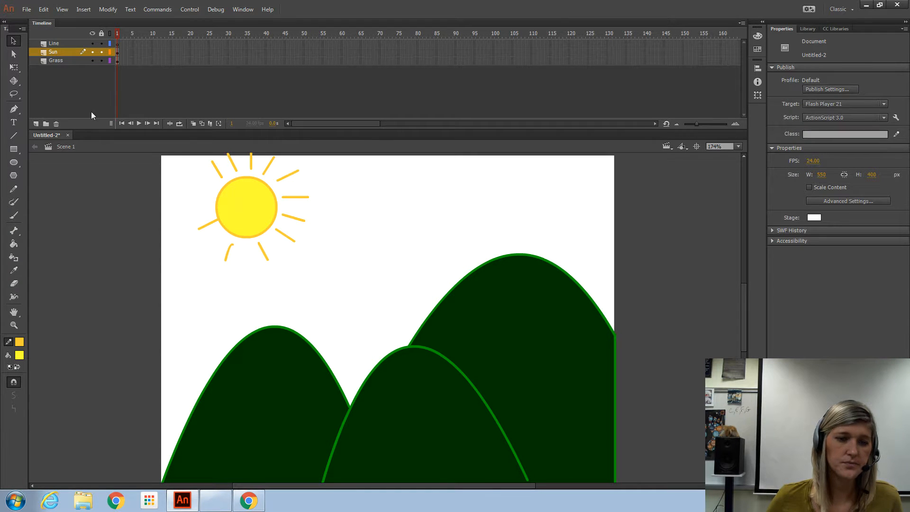
# - Duplicate the sun's upper-left ray twice down its left side, angling one copy outward and making the other horizontal
pyautogui.click(217, 169)
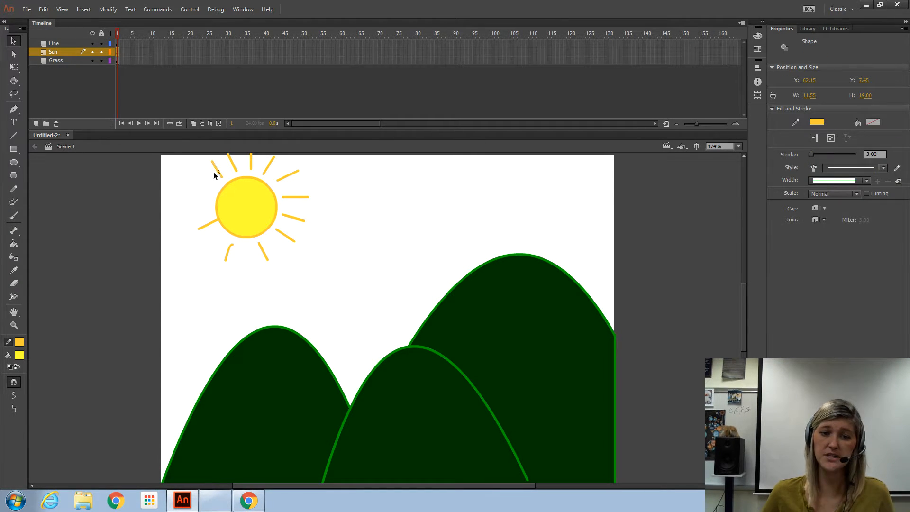
pyautogui.moveTo(219, 177); pyautogui.dragTo(214, 190)
pyautogui.click(208, 172)
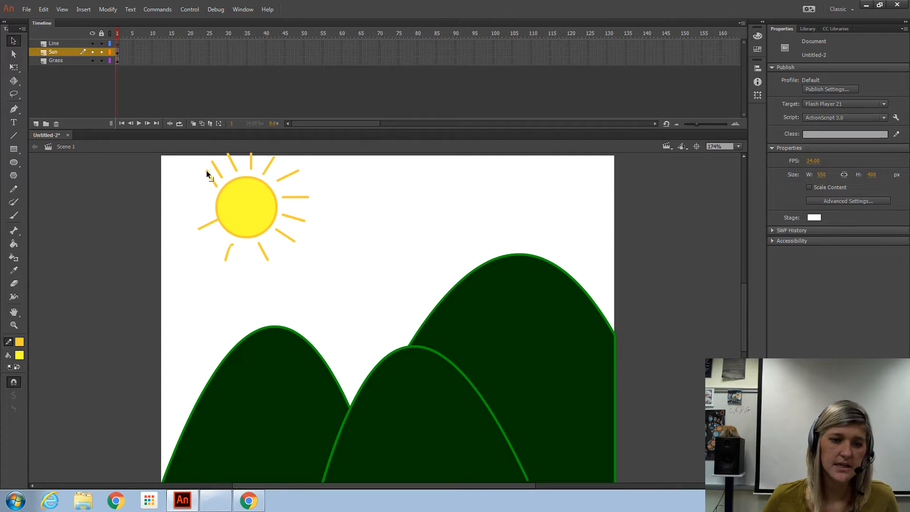
pyautogui.click(209, 181)
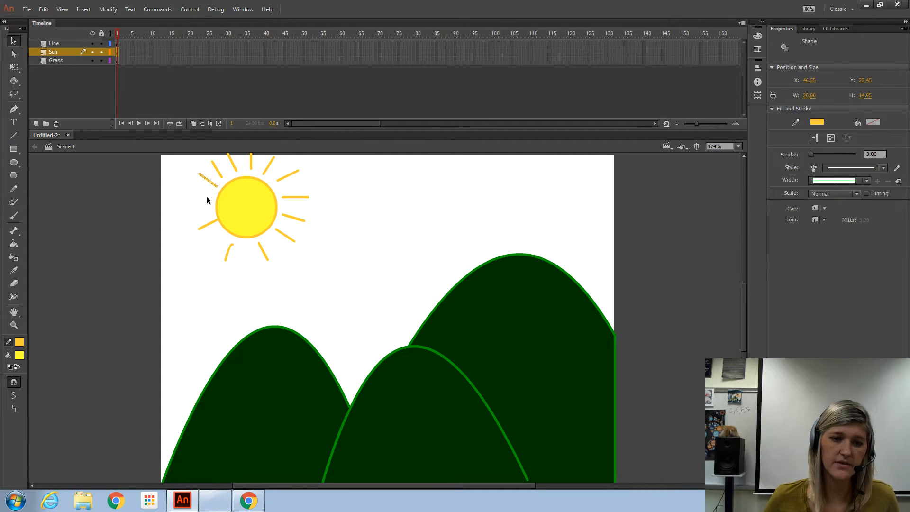
pyautogui.moveTo(209, 185); pyautogui.dragTo(200, 198)
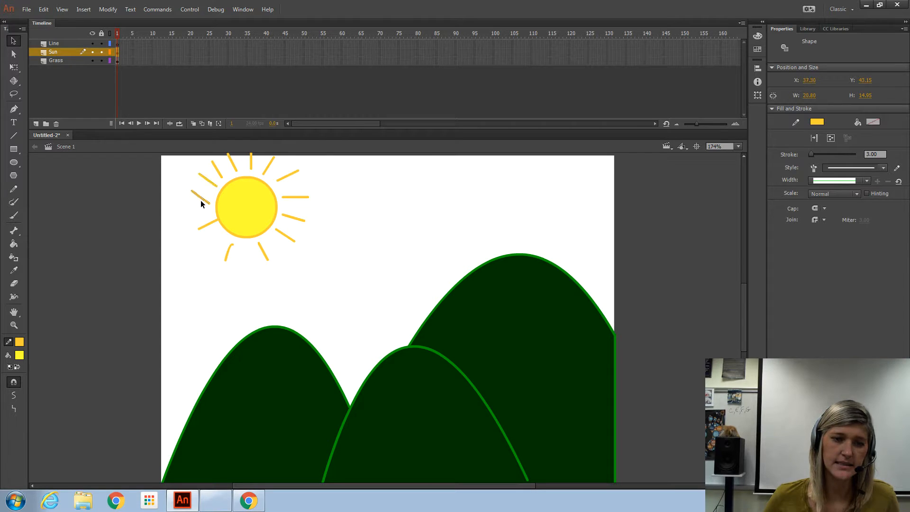
pyautogui.click(195, 197)
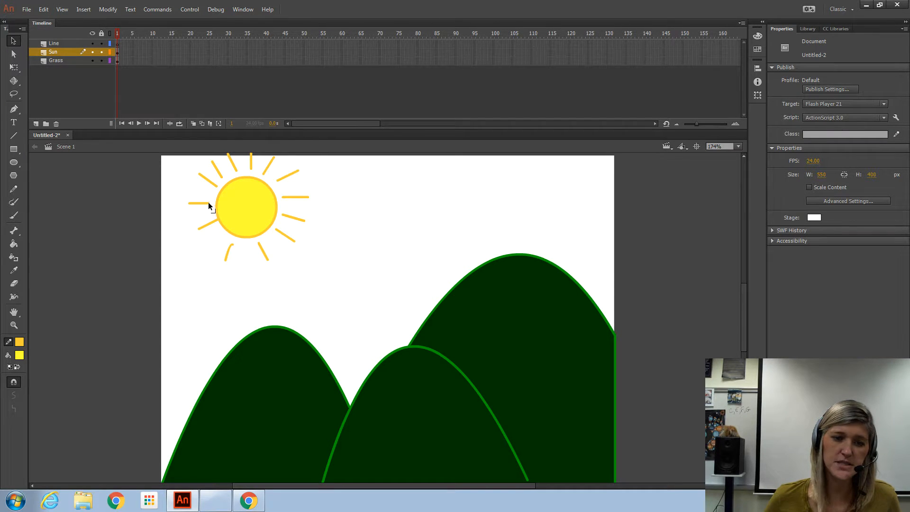
# - Straighten the bent ray below the sun and place a copy of it in the gap at the sun's lower left
pyautogui.click(231, 251)
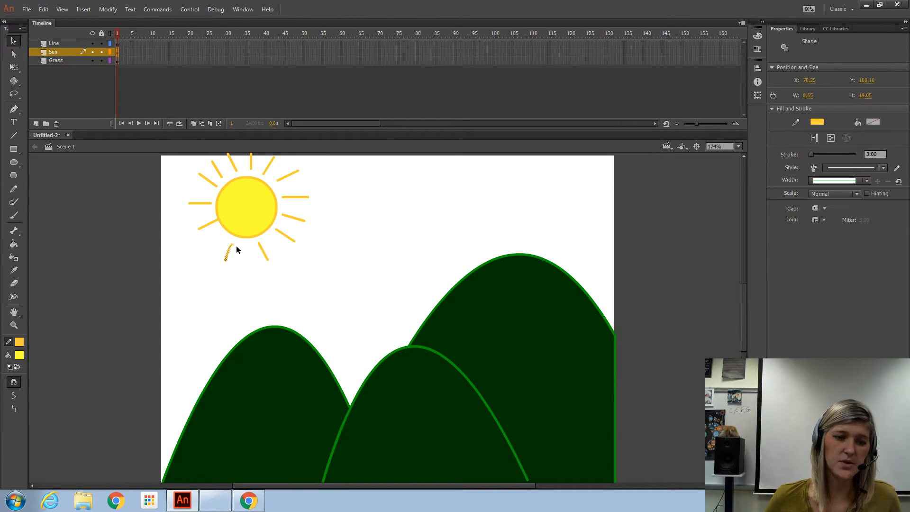
pyautogui.click(235, 245)
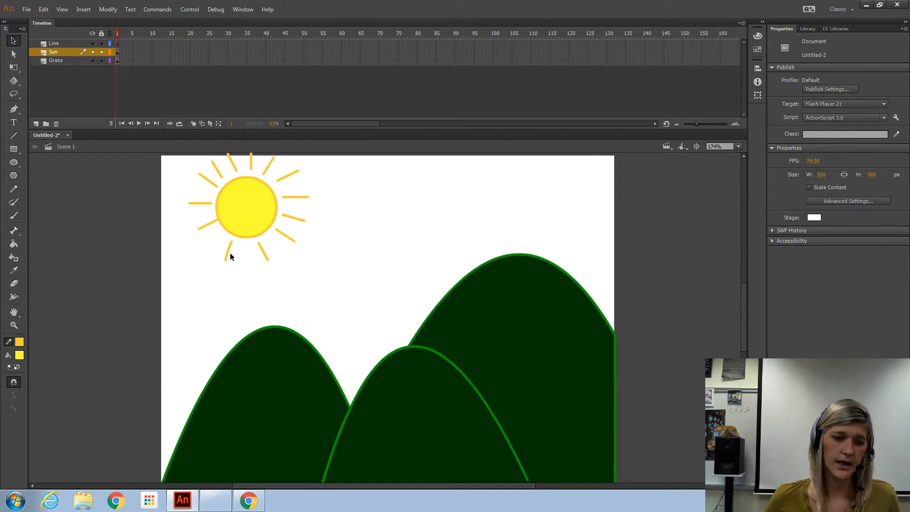
pyautogui.click(230, 254)
pyautogui.moveTo(229, 253); pyautogui.dragTo(214, 243)
pyautogui.click(237, 260)
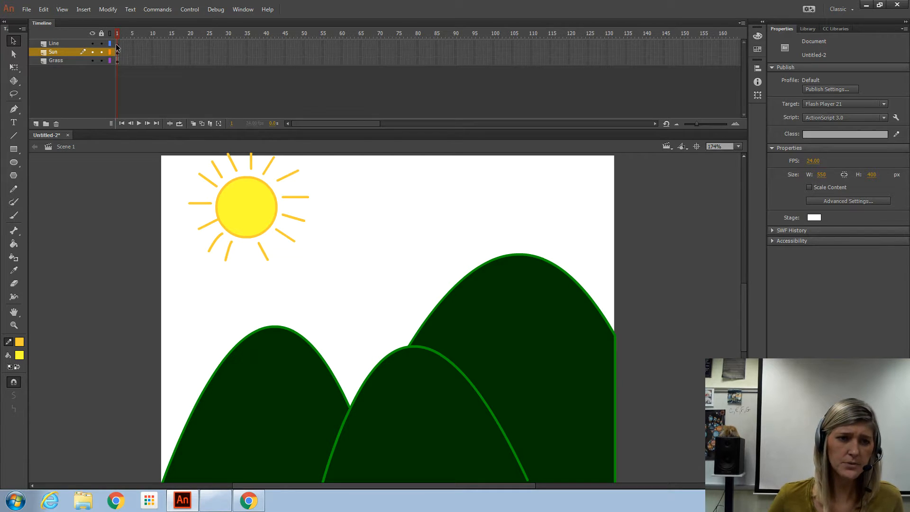
# - Make the Line layer active and lock the Sun and Grass layers
pyautogui.click(81, 44)
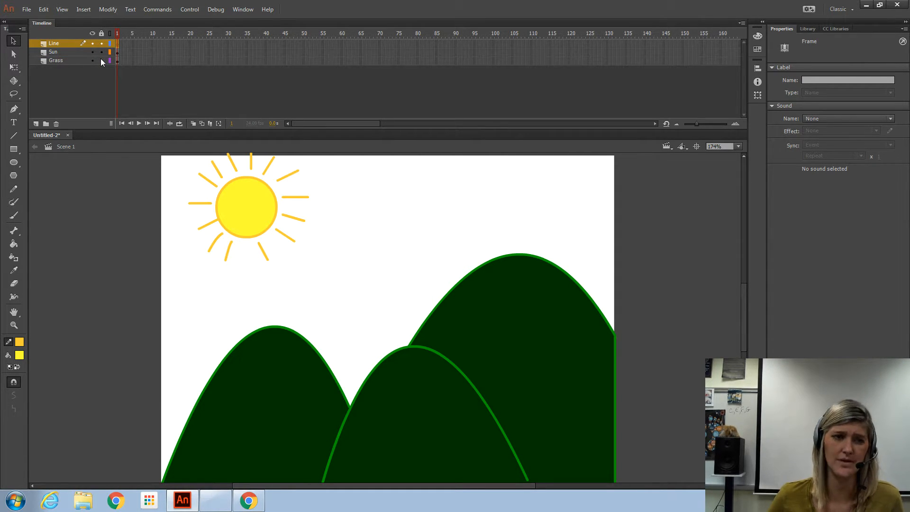
pyautogui.click(102, 52)
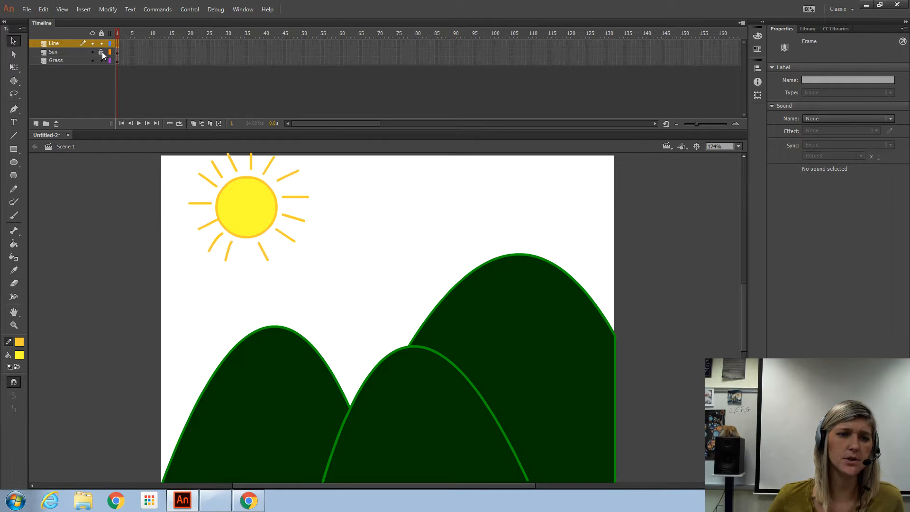
pyautogui.click(101, 61)
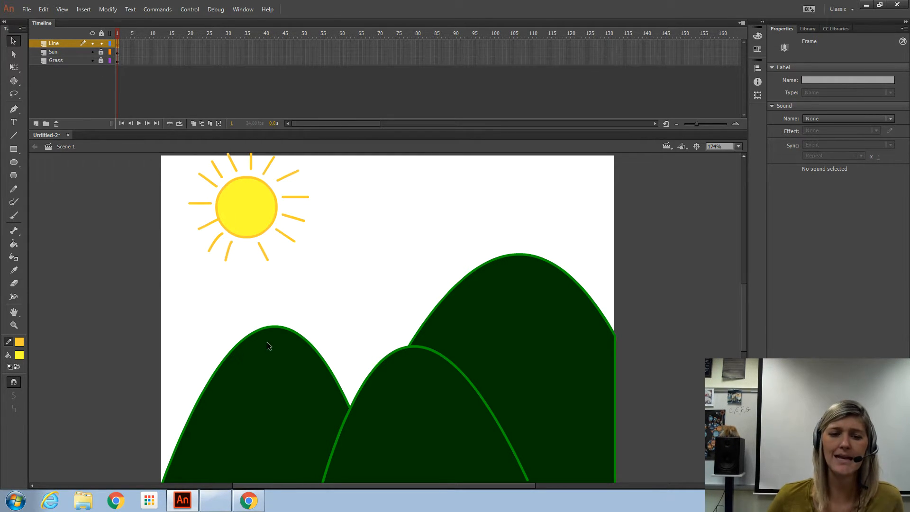
pyautogui.click(382, 277)
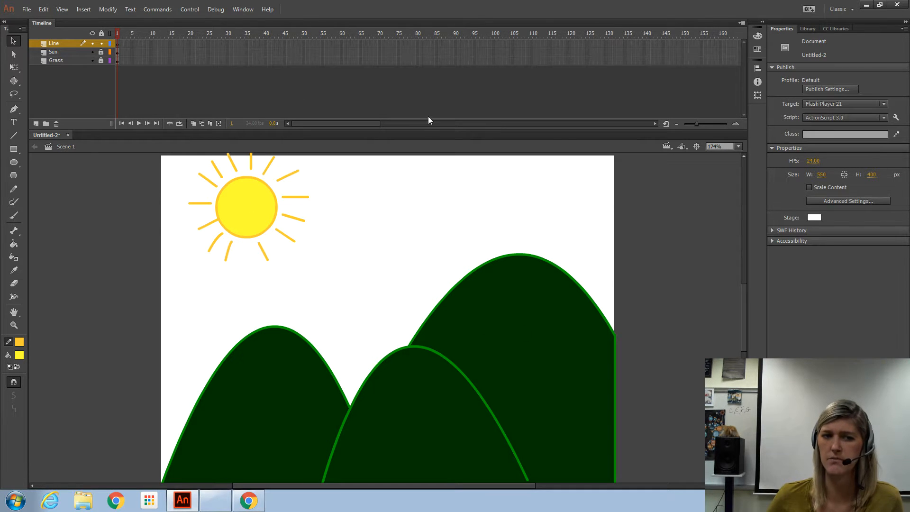
# - Draw a short dark blue line touching the leftmost hill in frame 1 of the Line layer, and move that layer below Grass
pyautogui.click(118, 43)
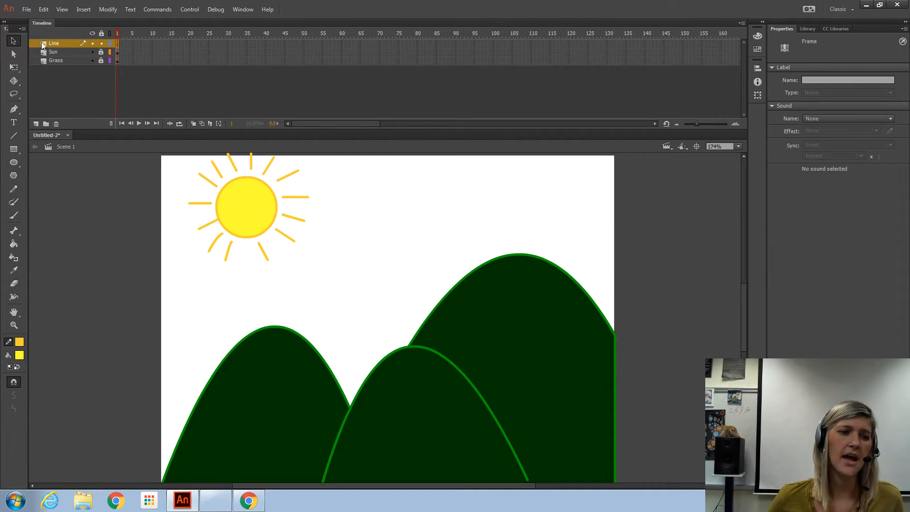
pyautogui.click(13, 137)
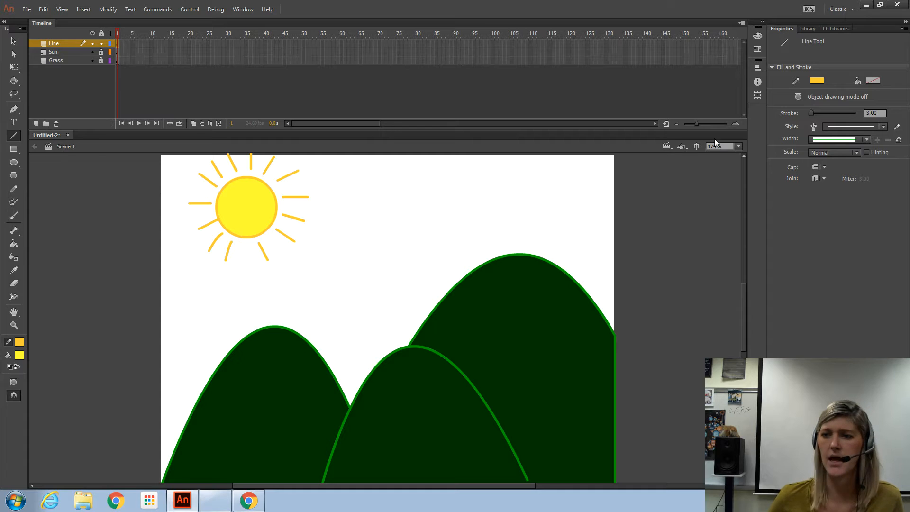
pyautogui.click(823, 82)
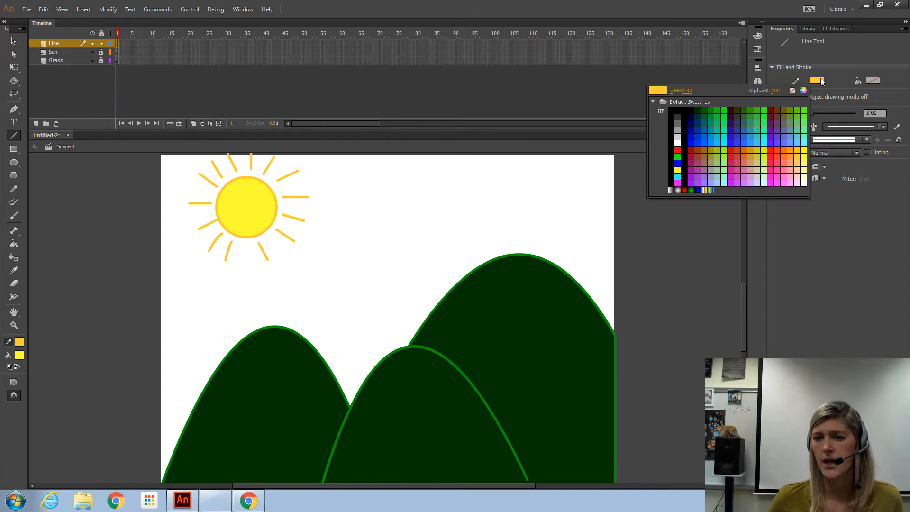
pyautogui.click(693, 122)
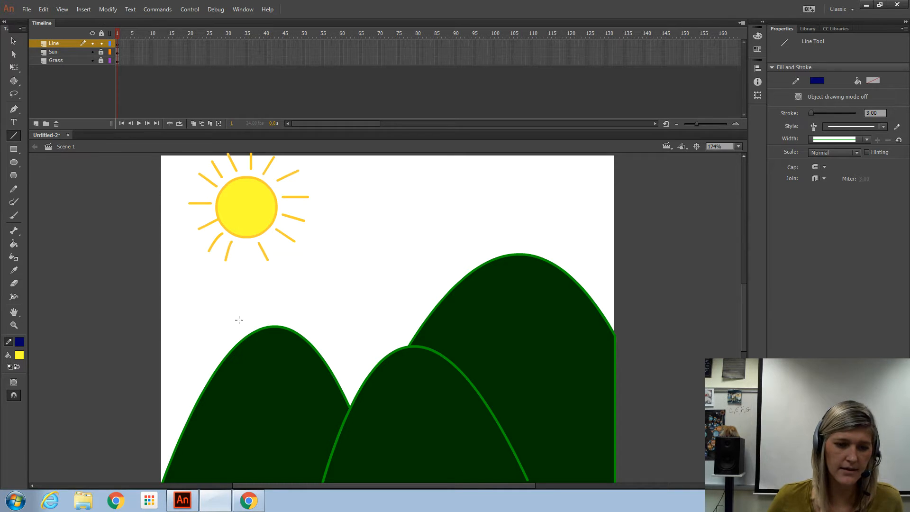
pyautogui.moveTo(236, 315); pyautogui.dragTo(246, 337)
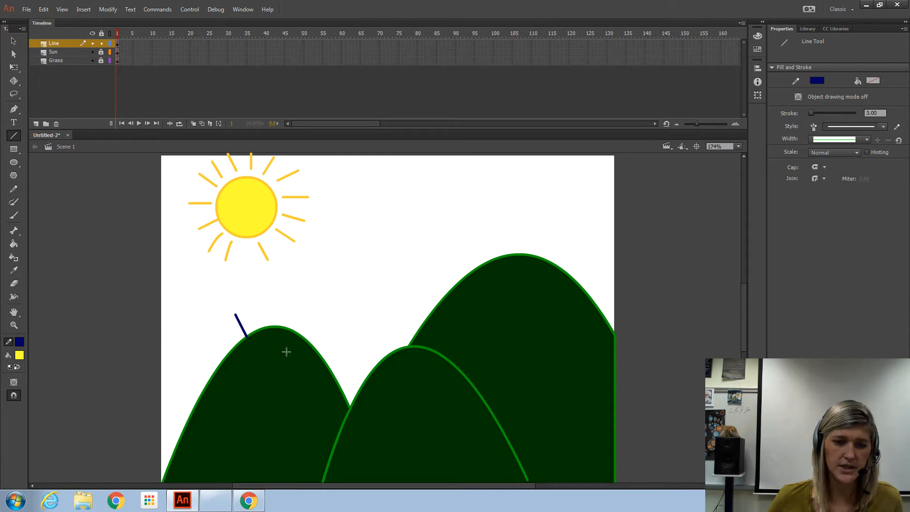
pyautogui.moveTo(54, 43); pyautogui.dragTo(58, 69)
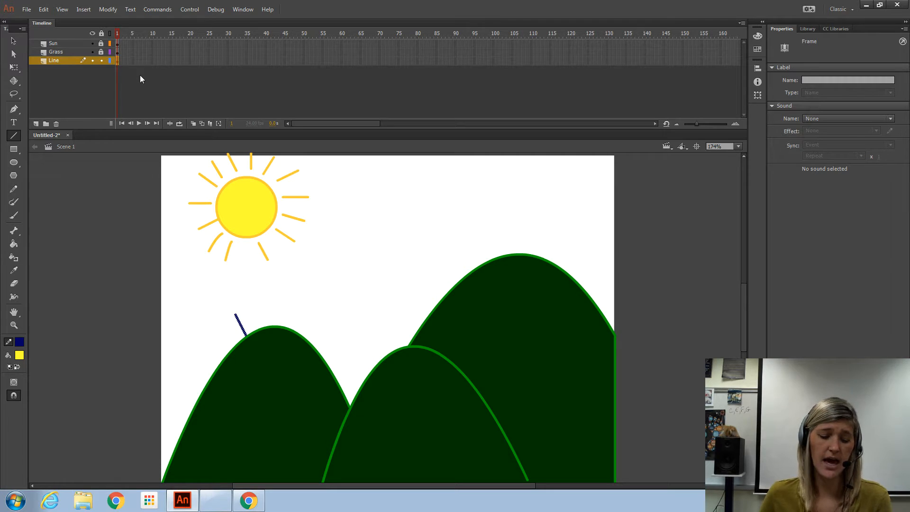
# - Add a blank keyframe at frame 2 with Onion Skin on and draw a line from the first line's upper end to the hill's edge
pyautogui.press('F7')
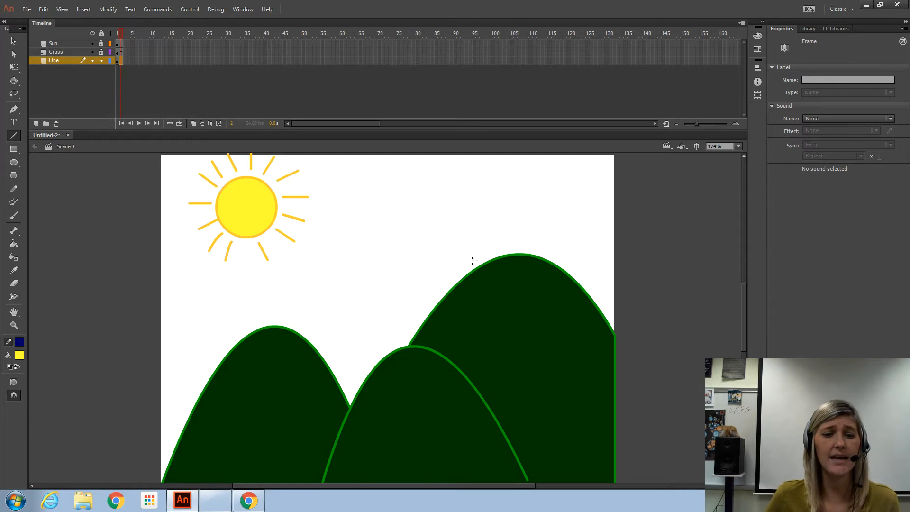
pyautogui.click(194, 123)
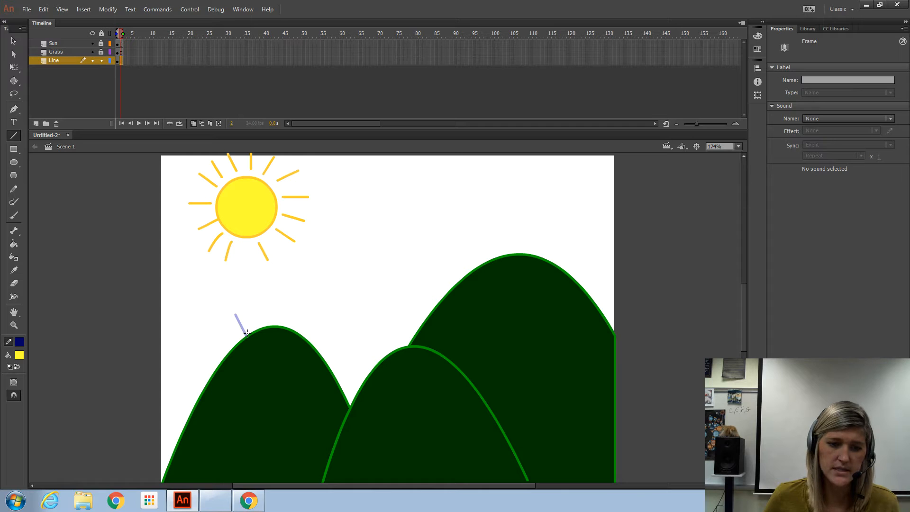
pyautogui.moveTo(237, 315); pyautogui.dragTo(257, 330)
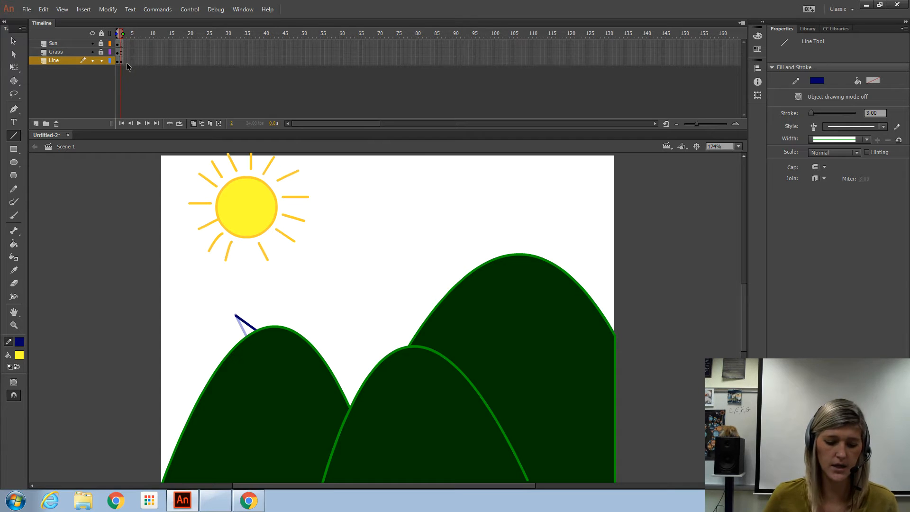
# - Continue the zigzag over the hills to the tallest hill's slope, drawing one line per new blank keyframe through frame 28 of the Line layer
pyautogui.press('F7')
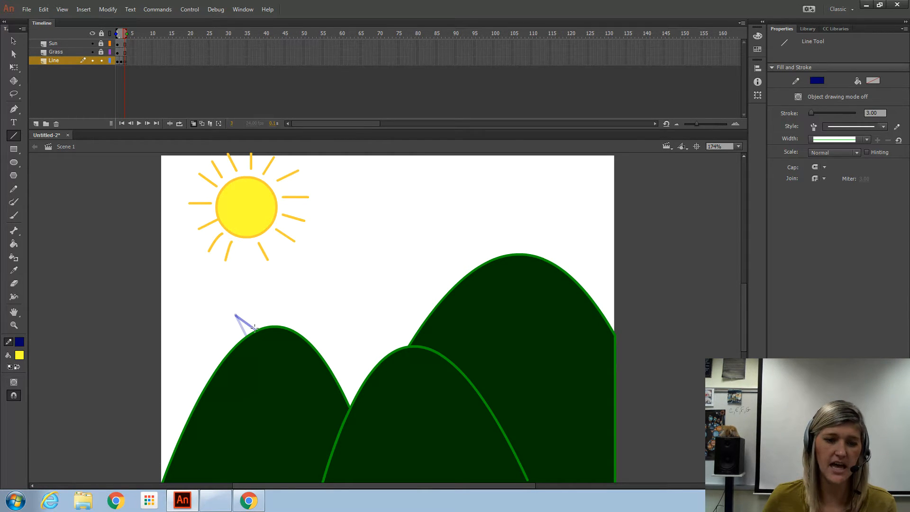
pyautogui.moveTo(256, 329)
pyautogui.mouseDown()
pyautogui.moveTo(258, 306)
pyautogui.moveTo(275, 325)
pyautogui.moveTo(287, 305)
pyautogui.moveTo(291, 332)
pyautogui.moveTo(308, 314)
pyautogui.moveTo(295, 325)
pyautogui.moveTo(307, 314)
pyautogui.moveTo(308, 338)
pyautogui.moveTo(328, 330)
pyautogui.moveTo(326, 360)
pyautogui.moveTo(339, 341)
pyautogui.moveTo(333, 374)
pyautogui.moveTo(351, 355)
pyautogui.moveTo(343, 389)
pyautogui.moveTo(363, 379)
pyautogui.moveTo(358, 353)
pyautogui.moveTo(376, 364)
pyautogui.moveTo(376, 342)
pyautogui.moveTo(391, 351)
pyautogui.moveTo(392, 324)
pyautogui.moveTo(407, 346)
pyautogui.moveTo(402, 316)
pyautogui.moveTo(424, 322)
pyautogui.mouseUp()
pyautogui.press('F7')
pyautogui.press('F7')
pyautogui.press('F7')
pyautogui.press('F7')
pyautogui.click(46, 9)
pyautogui.click(52, 23)
pyautogui.press('F7')
pyautogui.press('F7')
pyautogui.press('F7')
pyautogui.press('F7')
pyautogui.press('F7')
pyautogui.press('F7')
pyautogui.press('F7')
pyautogui.press('F7')
pyautogui.press('F7')
pyautogui.press('F7')
pyautogui.press('F7')
pyautogui.press('F7')
pyautogui.press('F7')
pyautogui.press('F7')
pyautogui.press('F7')
pyautogui.press('F7')
pyautogui.press('F7')
pyautogui.moveTo(424, 322)
pyautogui.mouseDown()
pyautogui.moveTo(413, 299)
pyautogui.moveTo(439, 299)
pyautogui.moveTo(434, 277)
pyautogui.moveTo(452, 287)
pyautogui.moveTo(445, 266)
pyautogui.mouseUp()
pyautogui.press('F7')
pyautogui.press('F7')
pyautogui.press('F7')
pyautogui.press('F7')
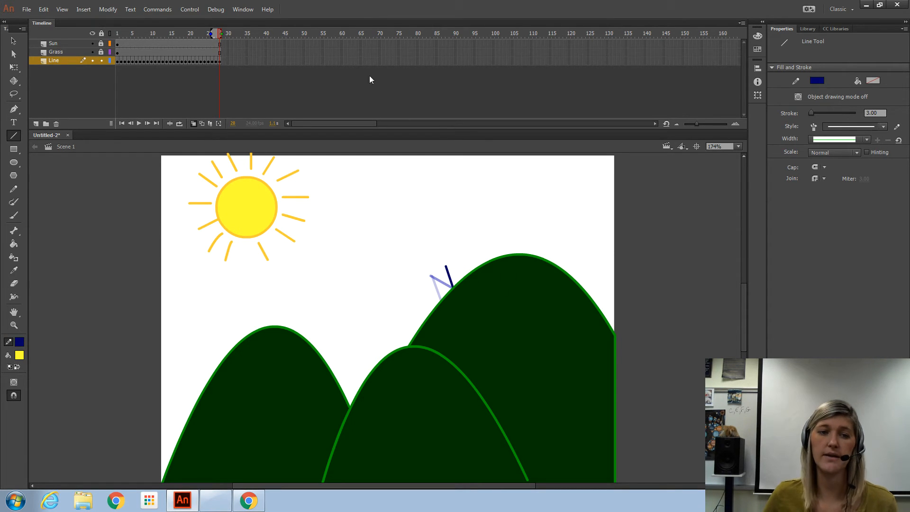
# - Extend the onion skin range back to frame 1 to review the whole zigzag, and turn Onion Skin off
pyautogui.moveTo(212, 33); pyautogui.dragTo(115, 35)
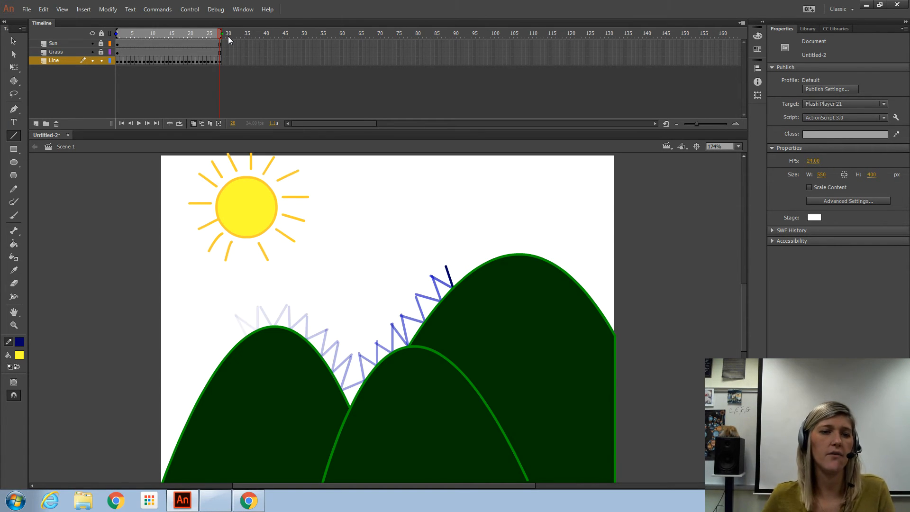
pyautogui.click(193, 124)
# - Return to frame 1 and play the line animation through to its last frame
pyautogui.click(109, 34)
pyautogui.click(110, 33)
pyautogui.click(117, 34)
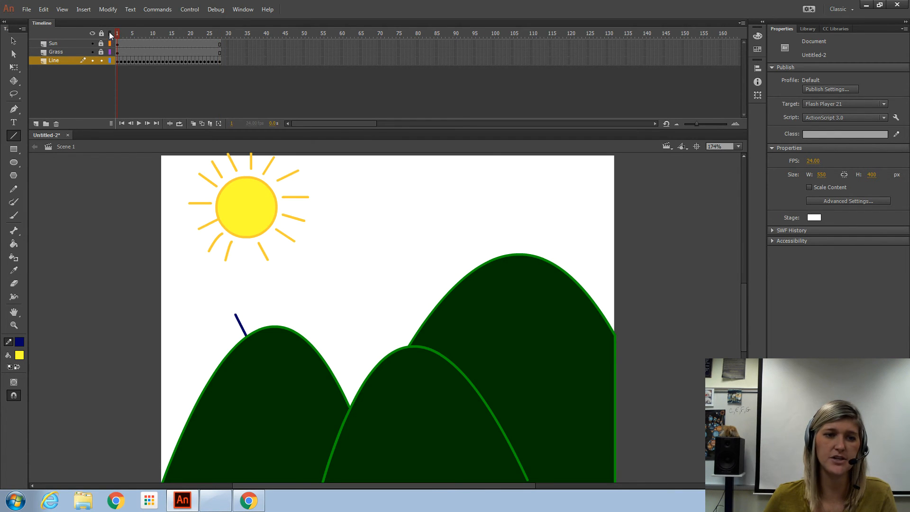
pyautogui.click(110, 33)
pyautogui.click(110, 33)
pyautogui.click(110, 33)
pyautogui.click(110, 34)
pyautogui.press('Return')
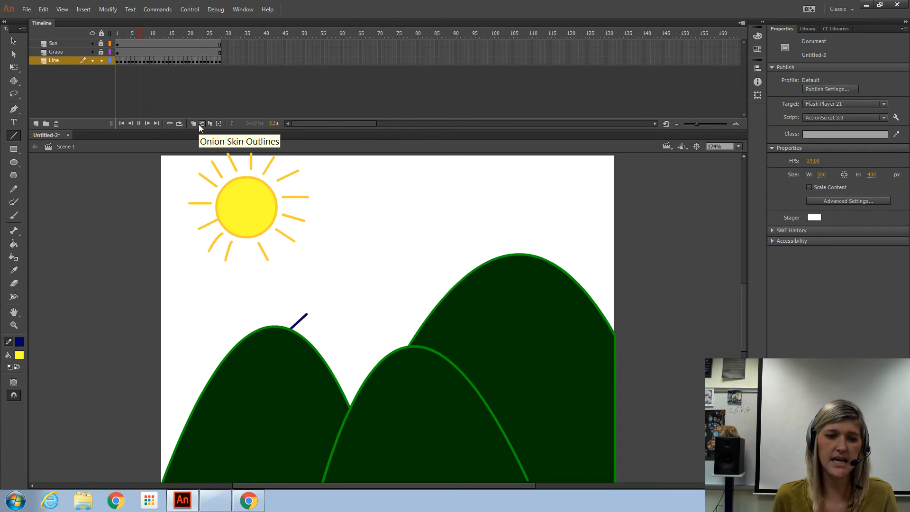
pyautogui.press('Return')
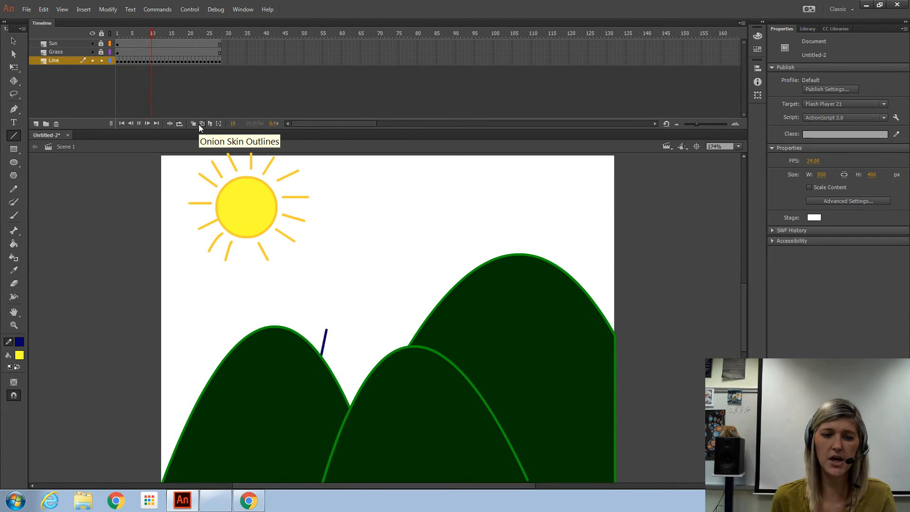
pyautogui.press('Return')
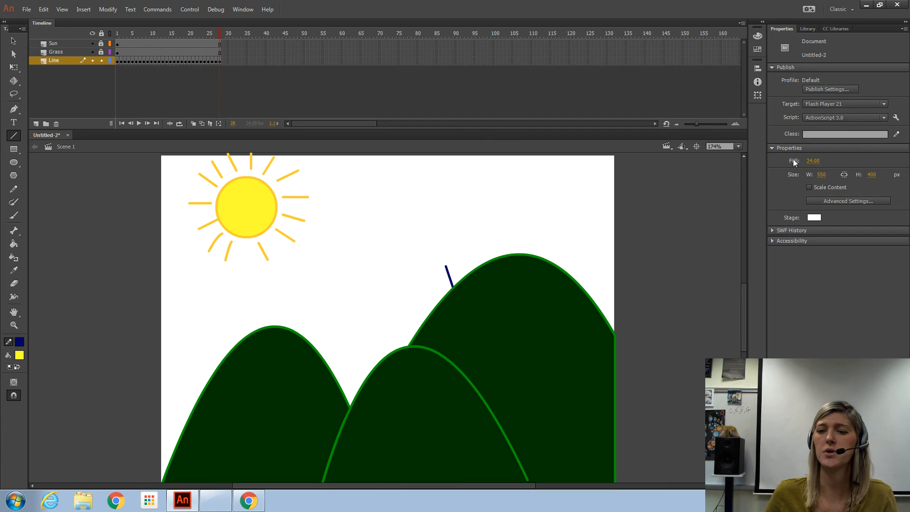
# - Set the document's frame rate to 12 fps
pyautogui.click(812, 162)
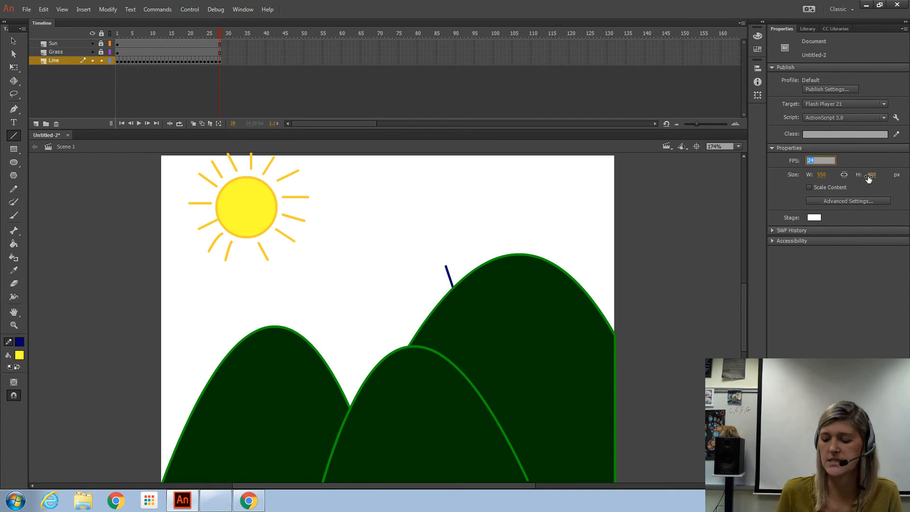
pyautogui.write('12')
pyautogui.press('Return')
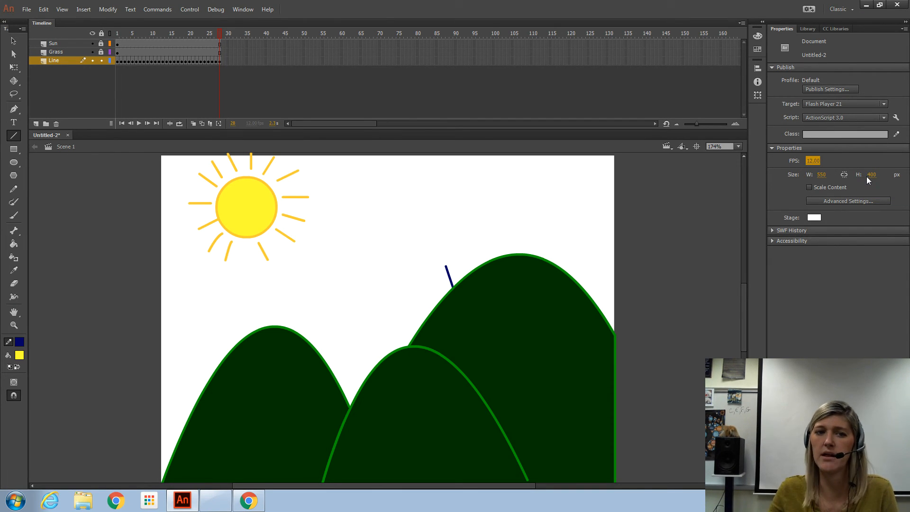
# - Replay the animation at the new frame rate, inspect frame 11 of the Line layer, and return to frame 28
pyautogui.press('Return')
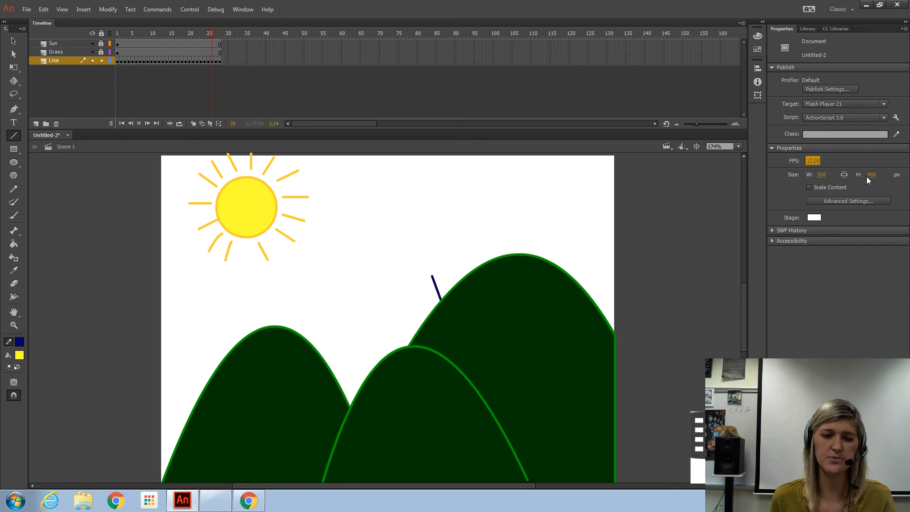
pyautogui.press('Return')
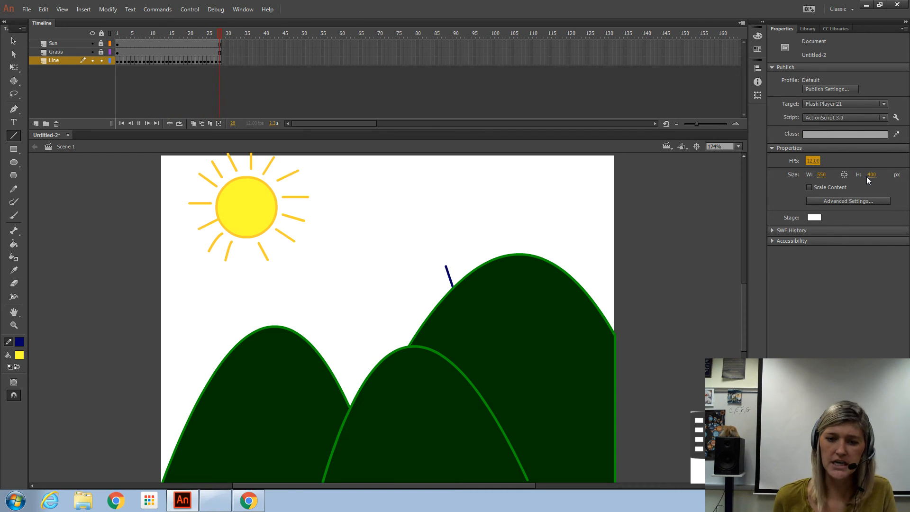
pyautogui.press('Return')
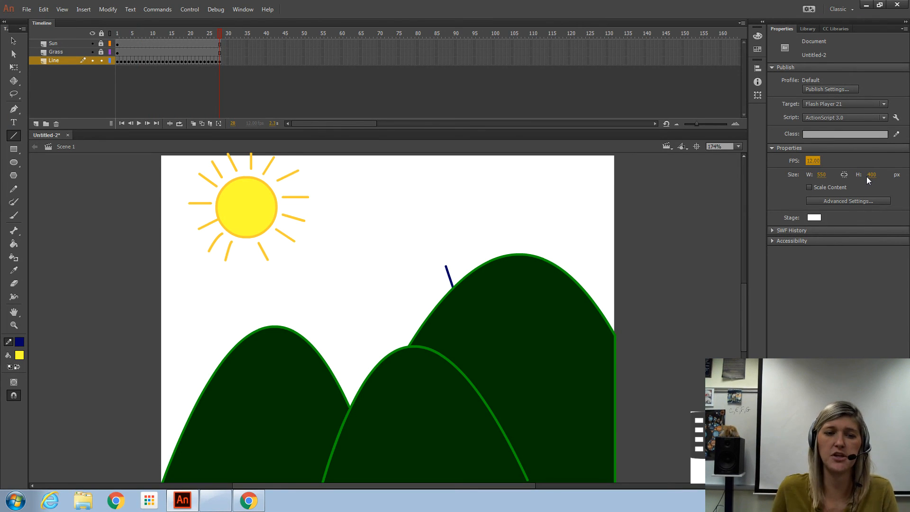
pyautogui.moveTo(137, 60); pyautogui.dragTo(155, 61)
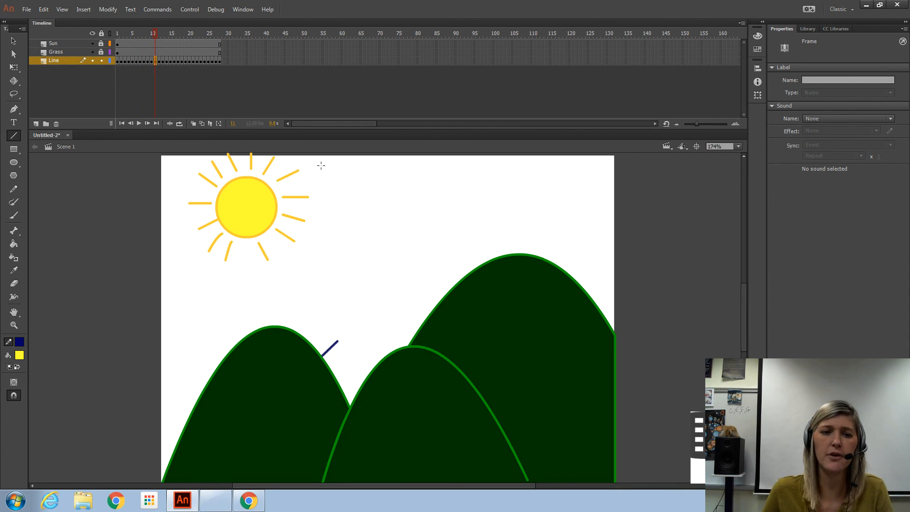
pyautogui.click(219, 34)
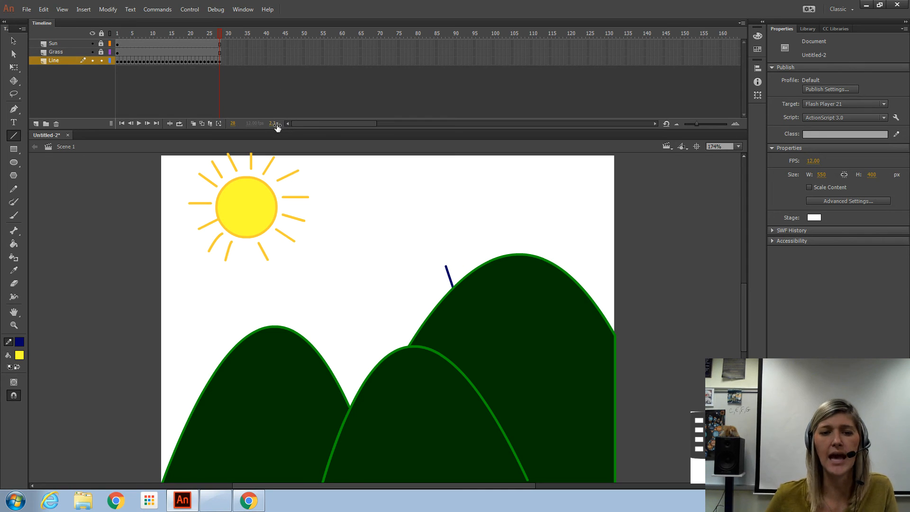